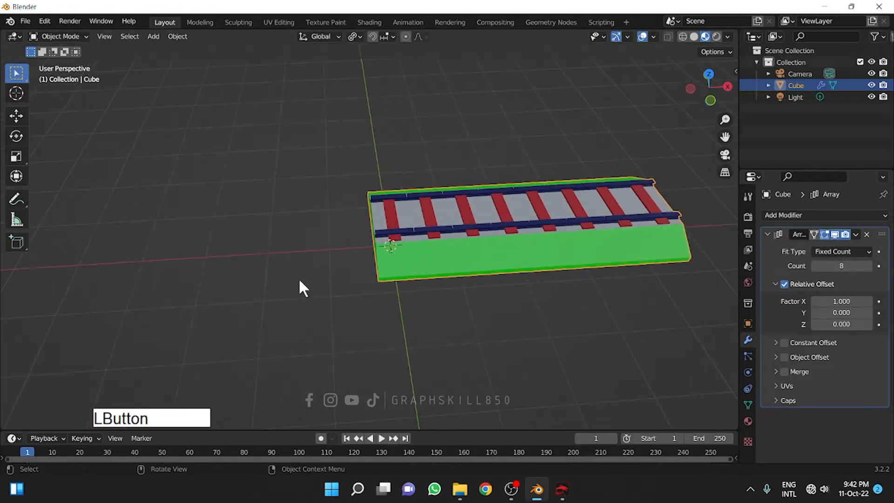
- Raise the track's Array modifier count to 15 copies
{"action": "left_click", "coordinate": [861, 268]}
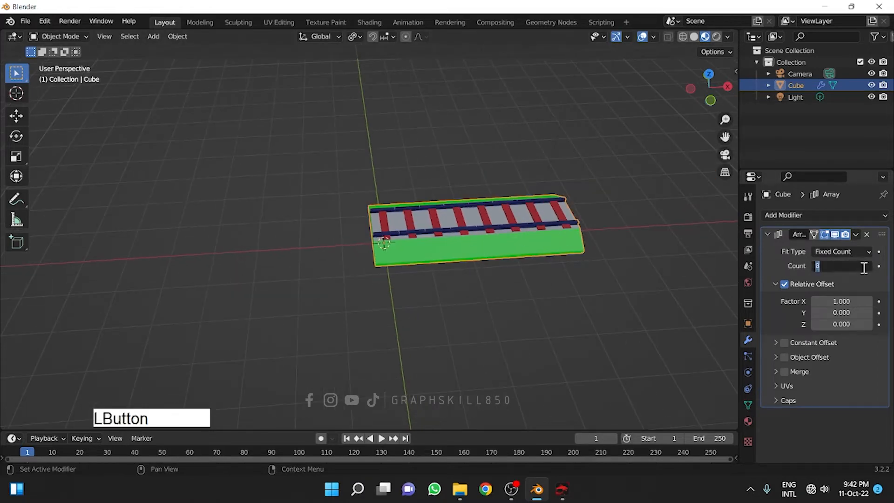
{"action": "left_click", "coordinate": [868, 265]}
{"action": "left_click", "coordinate": [869, 265]}
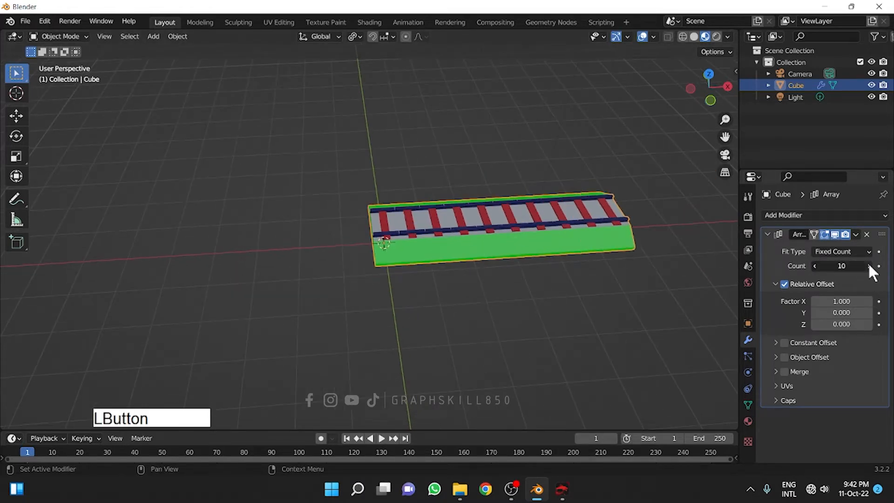
{"action": "left_click", "coordinate": [868, 265]}
{"action": "left_click", "coordinate": [868, 265]}
{"action": "left_click", "coordinate": [868, 265]}
{"action": "left_click", "coordinate": [868, 265]}
{"action": "left_click", "coordinate": [868, 266]}
- Try a relative offset X factor of 1.100 on the track's Array modifier, then restore it to 1.000
{"action": "scroll", "coordinate": [447, 215], "scroll_direction": "up", "scroll_amount": 10}
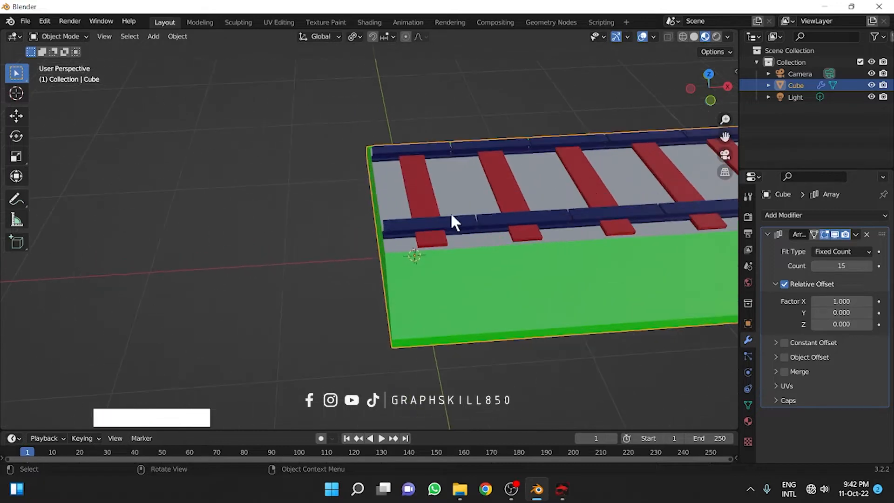
{"action": "mouse_move", "coordinate": [546, 247]}
{"action": "middle_mouse_down"}
{"action": "mouse_move", "coordinate": [528, 253]}
{"action": "mouse_move", "coordinate": [555, 250]}
{"action": "middle_mouse_up"}
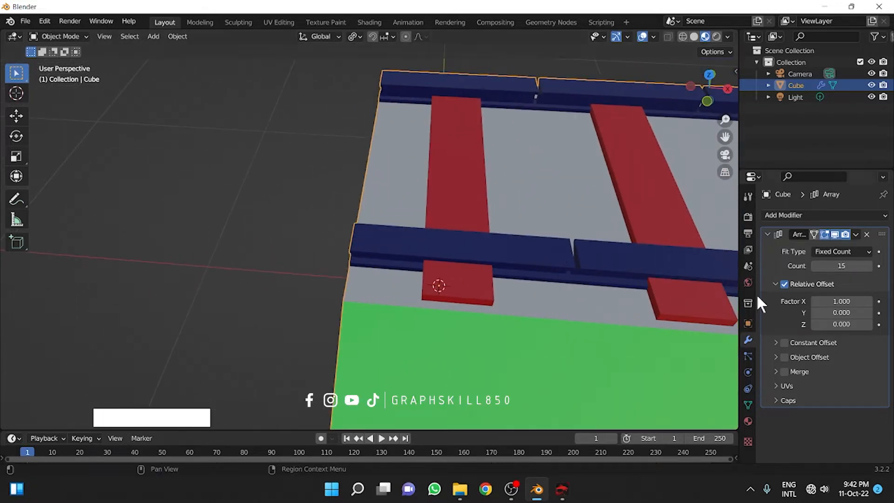
{"action": "left_click", "coordinate": [869, 300]}
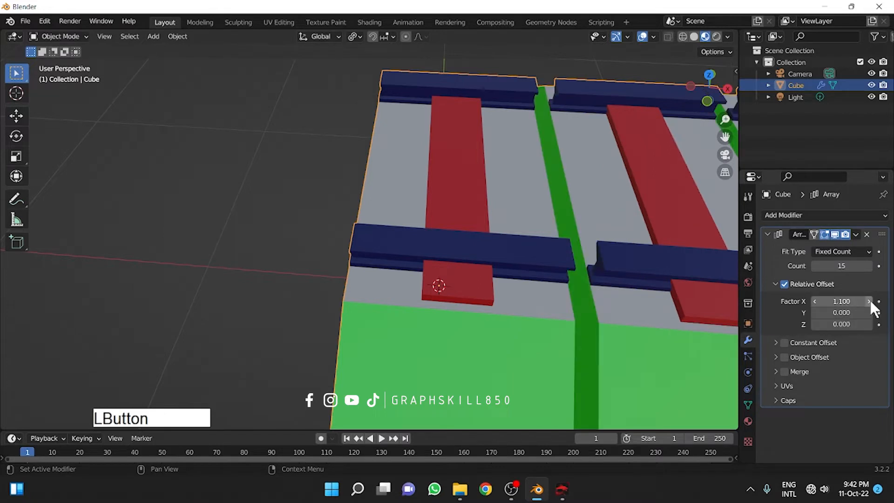
{"action": "left_click", "coordinate": [815, 301]}
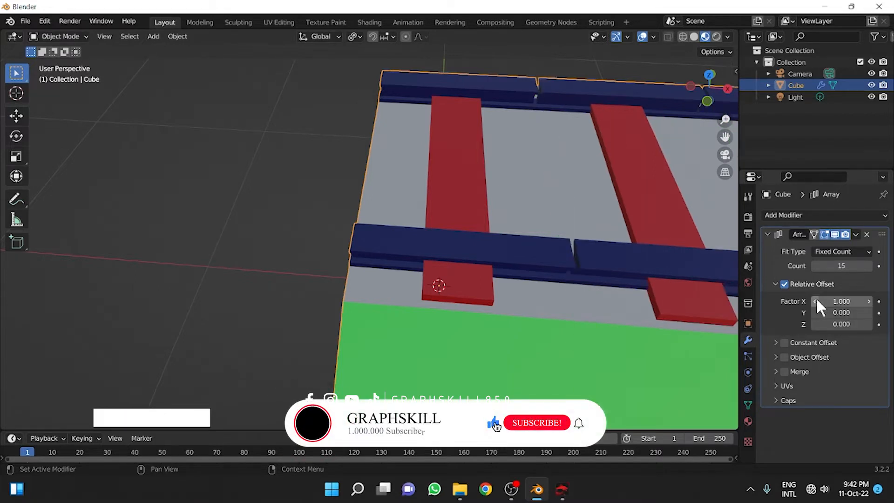
{"action": "left_click", "coordinate": [815, 301]}
{"action": "scroll", "coordinate": [312, 269], "scroll_direction": "down", "scroll_amount": 3}
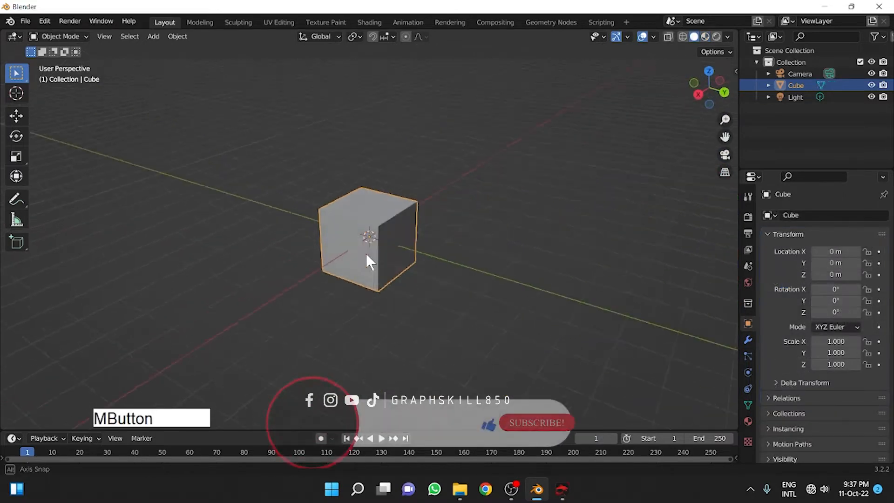
{"action": "middle_click_drag", "start_coordinate": [366, 254], "coordinate": [273, 258]}
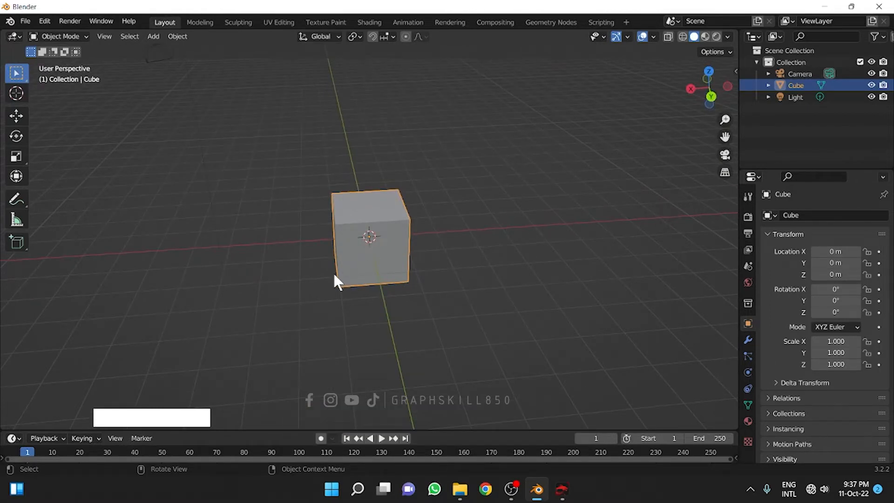
{"action": "middle_click_drag", "start_coordinate": [315, 269], "coordinate": [371, 243]}
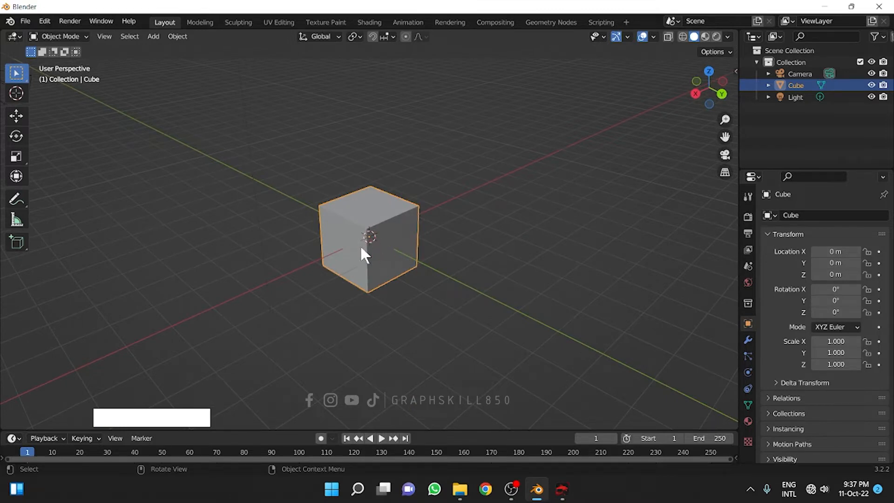
{"action": "scroll", "coordinate": [362, 249], "scroll_direction": "up", "scroll_amount": 3}
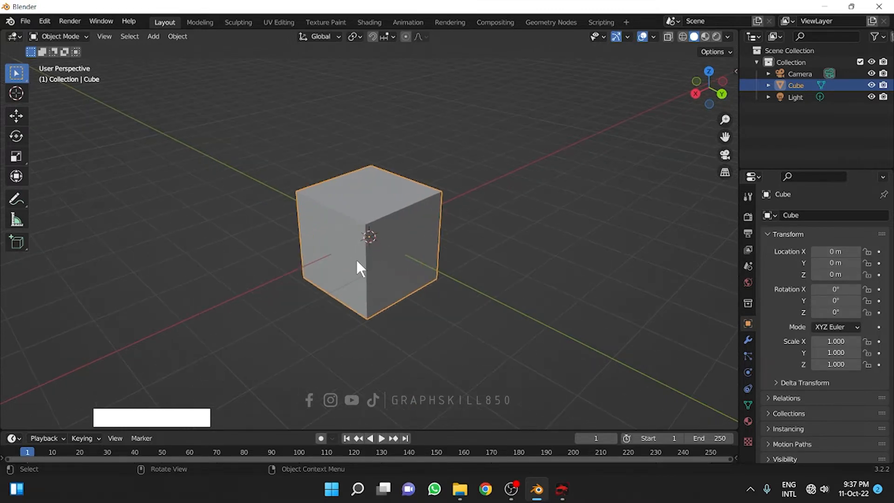
{"action": "key", "text": "Tab"}
{"action": "middle_click_drag", "start_coordinate": [343, 259], "coordinate": [380, 252]}
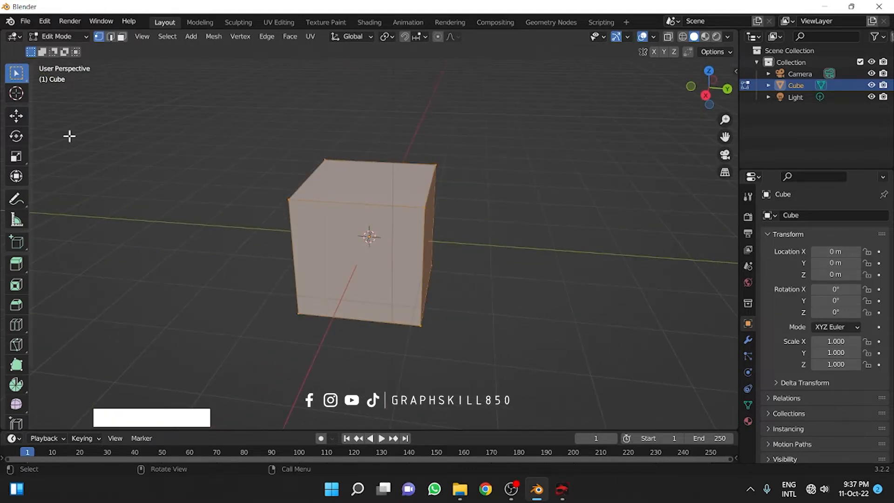
{"action": "middle_click_drag", "start_coordinate": [256, 252], "coordinate": [264, 227]}
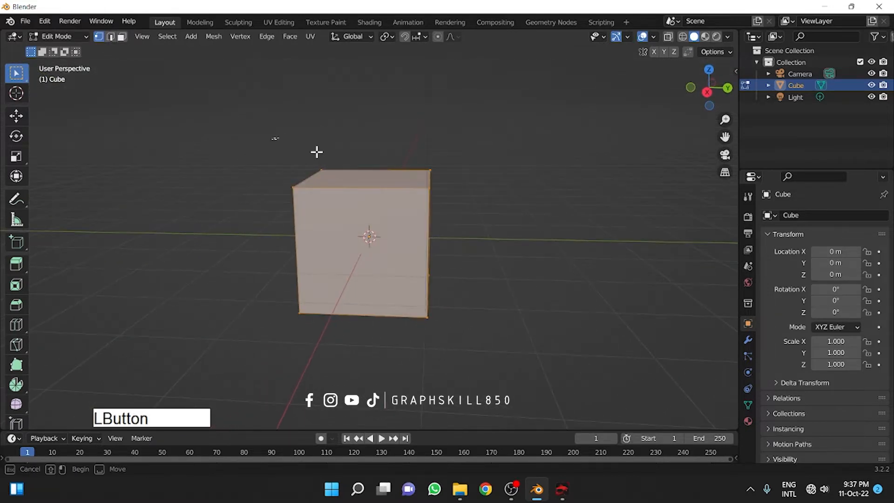
{"action": "left_click_drag", "start_coordinate": [274, 138], "coordinate": [479, 218]}
{"action": "left_click", "coordinate": [16, 116]}
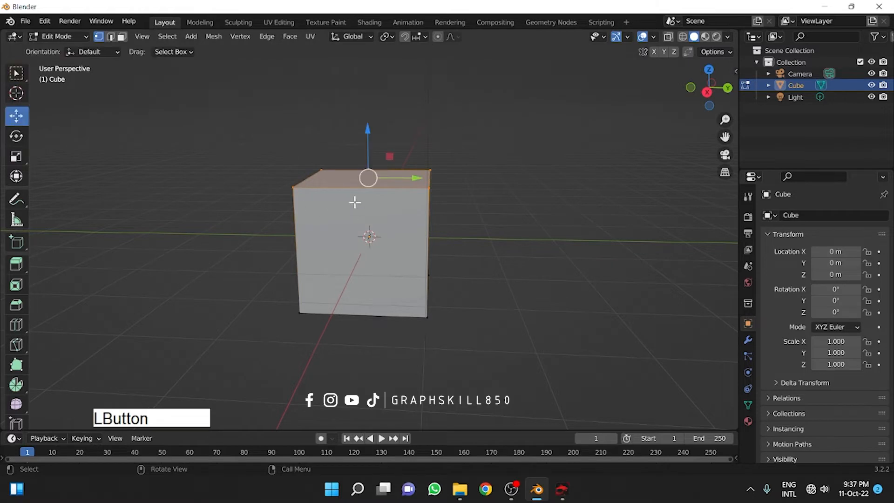
{"action": "key", "text": "Tab"}
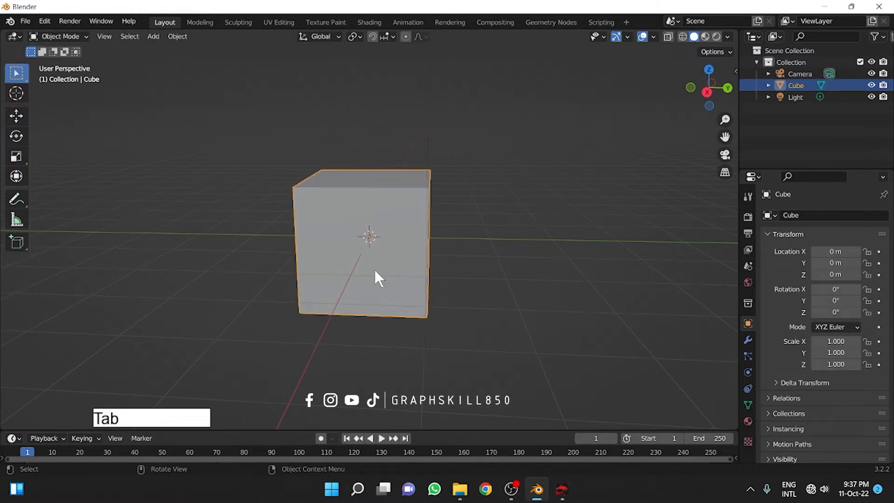
- Flatten the whole cube by scaling it along the global Z axis to about 0.62
{"action": "key", "text": "s"}
{"action": "key", "text": "z"}
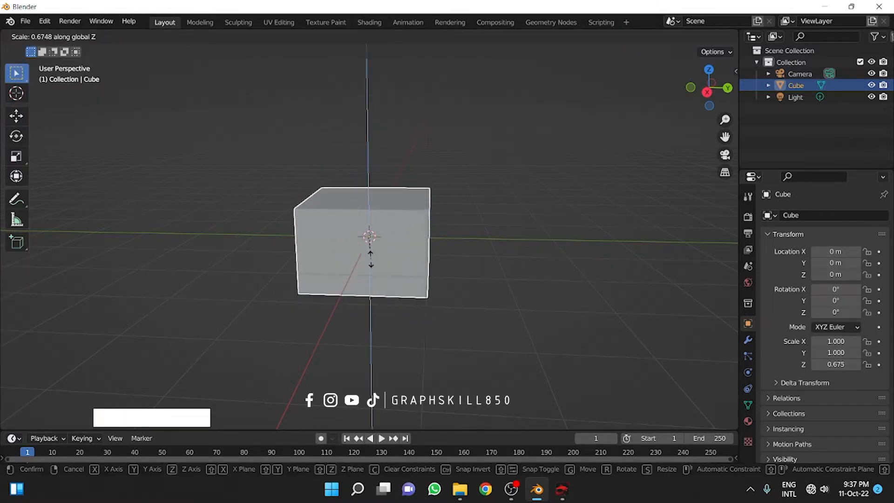
{"action": "left_click", "coordinate": [371, 256]}
- Bevel two opposite top edges of the flattened cube with one segment, about 0.4 m wide
{"action": "middle_click_drag", "start_coordinate": [395, 298], "coordinate": [334, 331]}
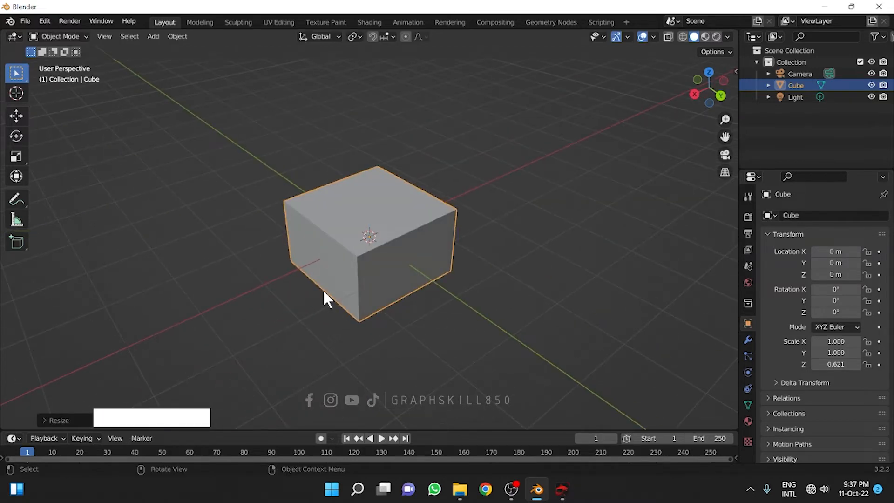
{"action": "middle_click_drag", "start_coordinate": [327, 298], "coordinate": [379, 254]}
{"action": "key", "text": "Tab"}
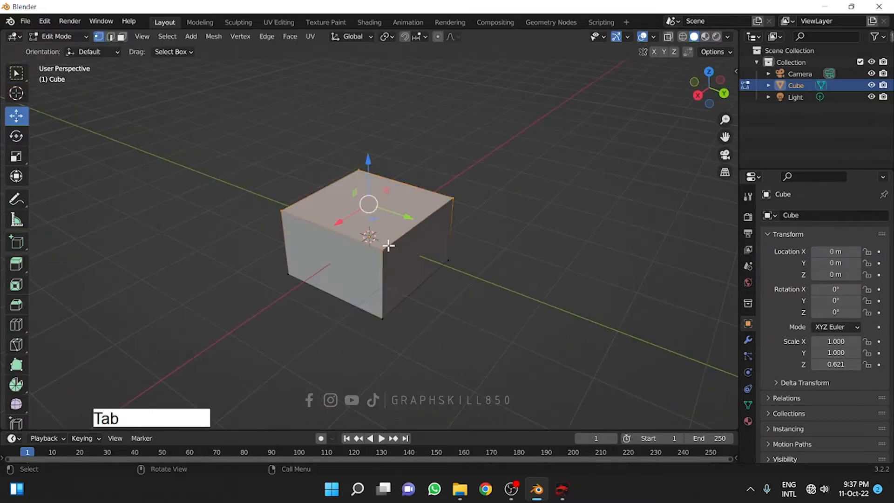
{"action": "left_click", "coordinate": [388, 245]}
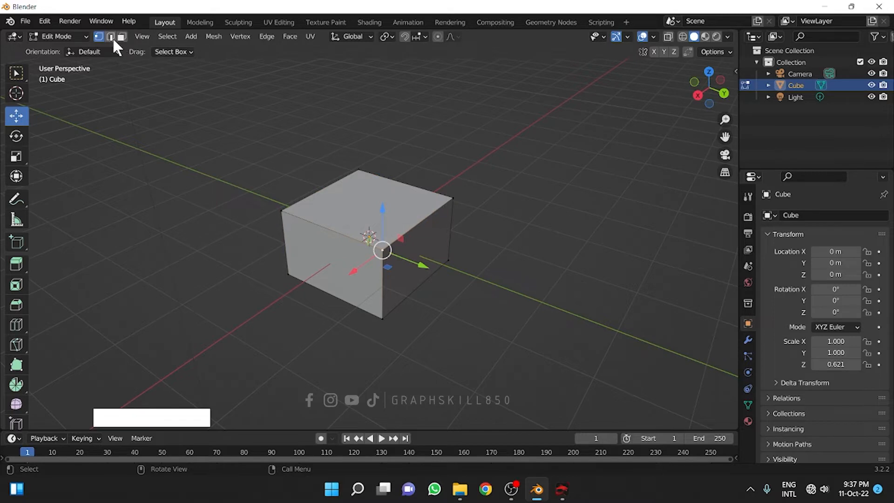
{"action": "left_click", "coordinate": [111, 37]}
{"action": "left_click", "coordinate": [415, 222]}
{"action": "middle_click_drag", "start_coordinate": [416, 222], "coordinate": [376, 249]}
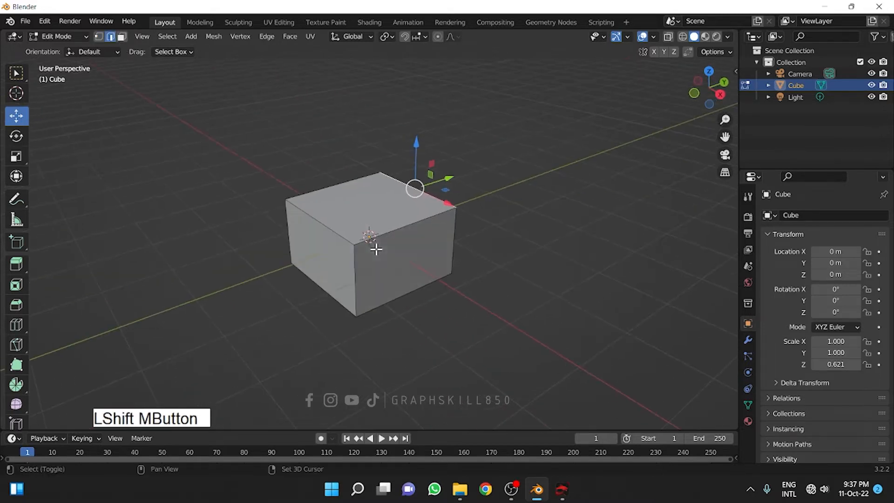
{"action": "left_click", "coordinate": [333, 235], "text": "shift"}
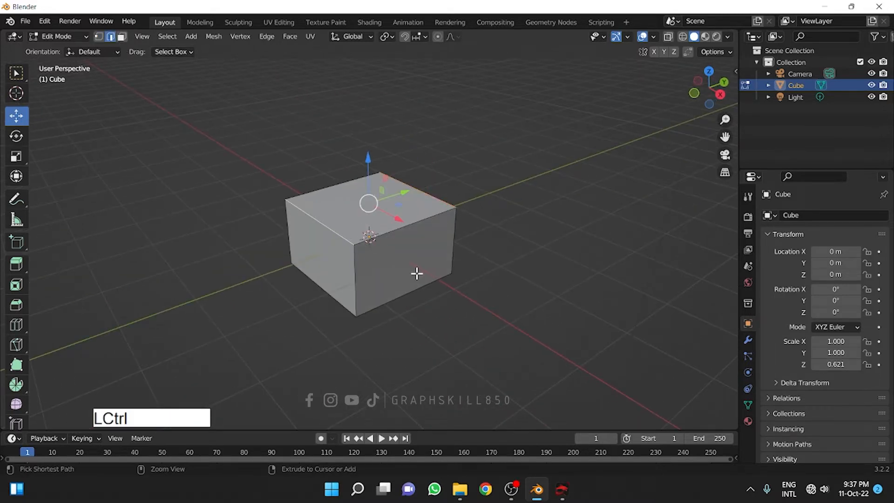
{"action": "key", "text": "ctrl+b"}
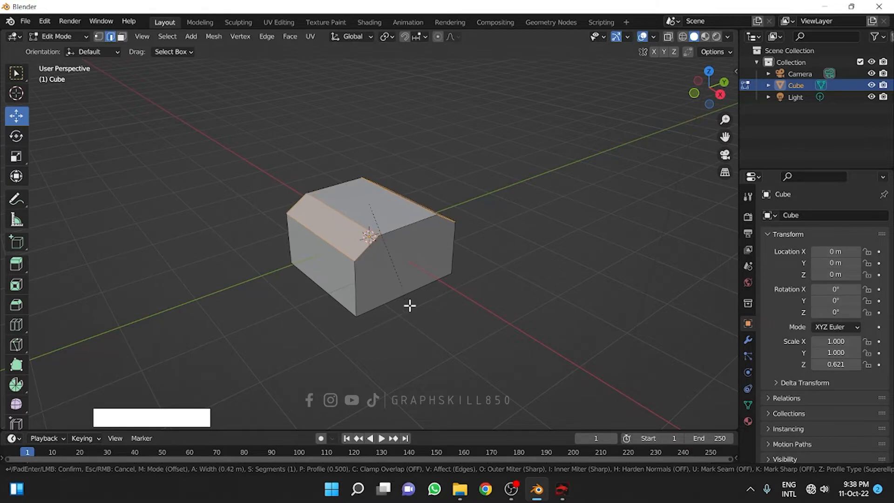
{"action": "left_click", "coordinate": [408, 297]}
- Add two lengthwise loop cuts across the top face and scale them apart along Y, close to the beveled edges
{"action": "middle_click_drag", "start_coordinate": [411, 306], "coordinate": [333, 302]}
{"action": "scroll", "coordinate": [363, 218], "scroll_direction": "up", "scroll_amount": 2}
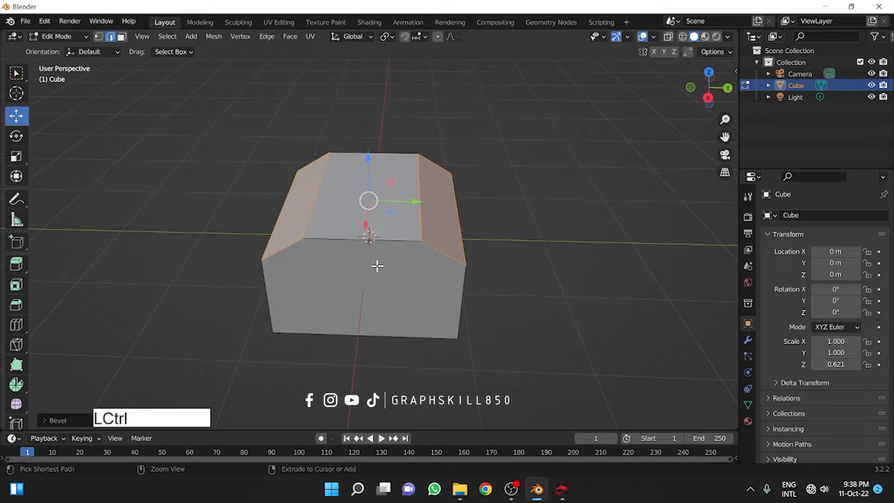
{"action": "key", "text": "ctrl+r"}
{"action": "scroll", "coordinate": [358, 238], "scroll_direction": "up", "scroll_amount": 2}
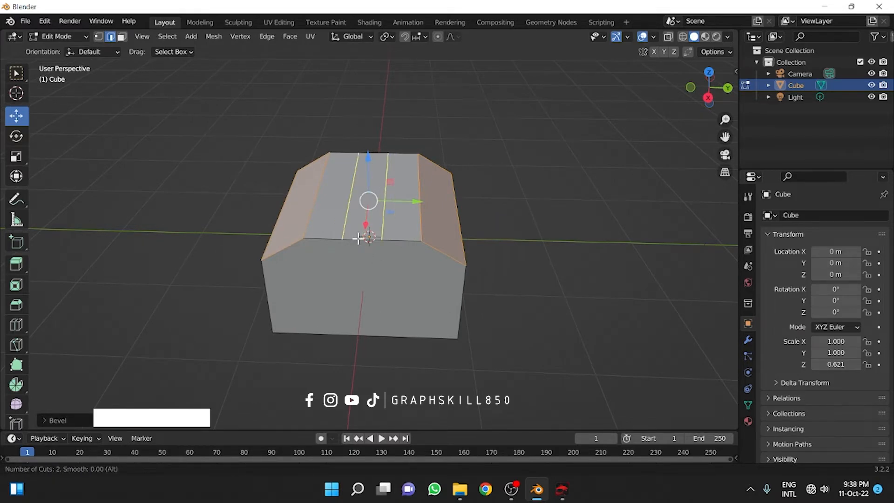
{"action": "left_click", "coordinate": [358, 238]}
{"action": "right_click", "coordinate": [361, 264]}
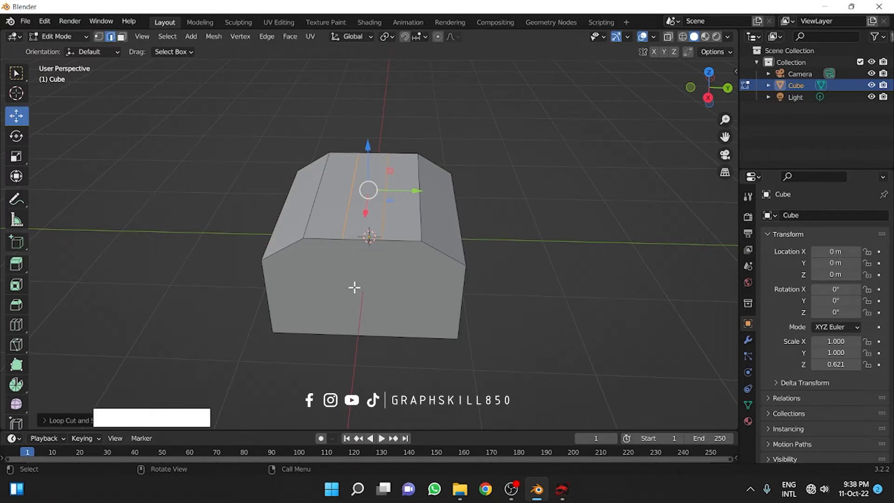
{"action": "key", "text": "s"}
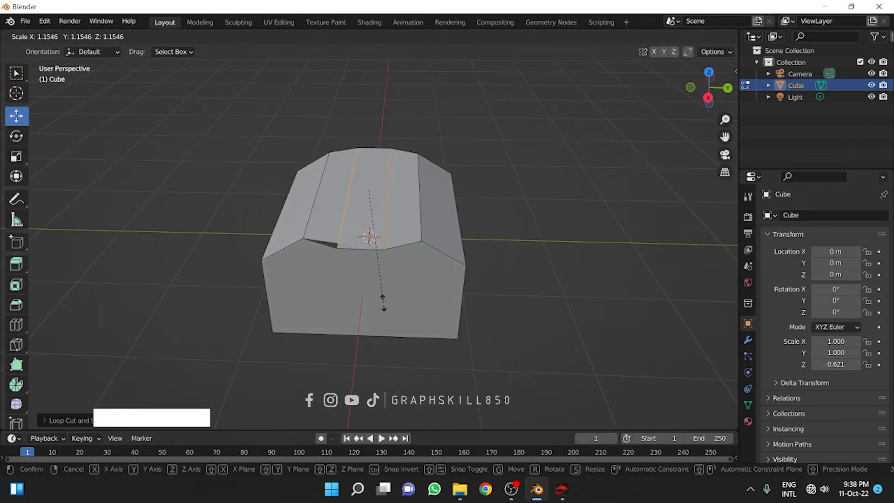
{"action": "key", "text": "y"}
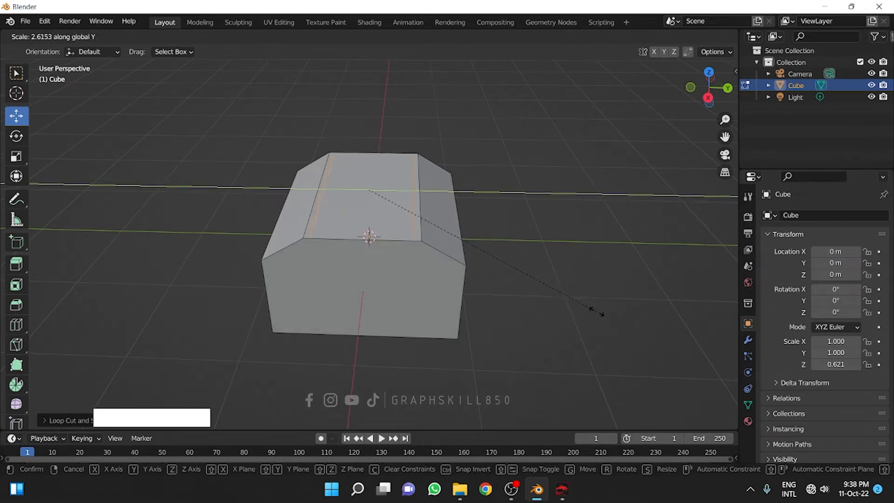
{"action": "left_click", "coordinate": [571, 305]}
- Add two more loop cuts in the central top strip and spread them along Y to just inside the first pair
{"action": "key", "text": "ctrl+r"}
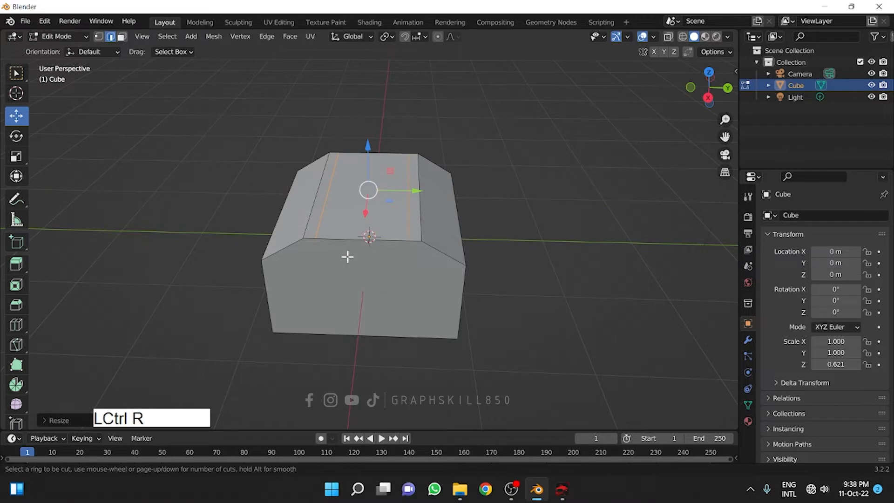
{"action": "left_click", "coordinate": [382, 225]}
{"action": "right_click", "coordinate": [389, 242]}
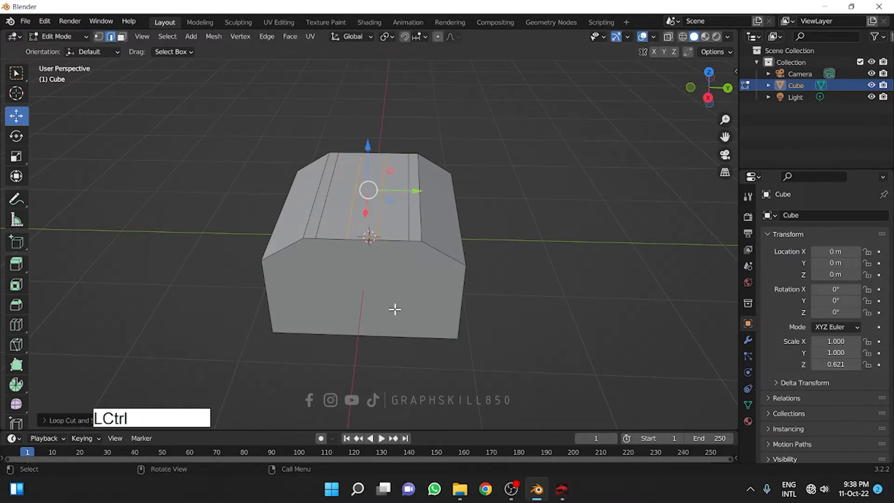
{"action": "key", "text": "s"}
{"action": "key", "text": "y"}
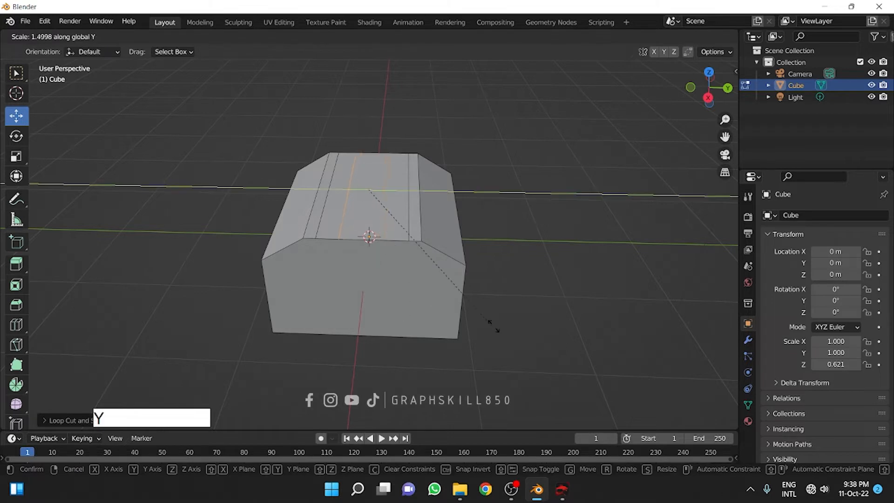
{"action": "left_click", "coordinate": [651, 334]}
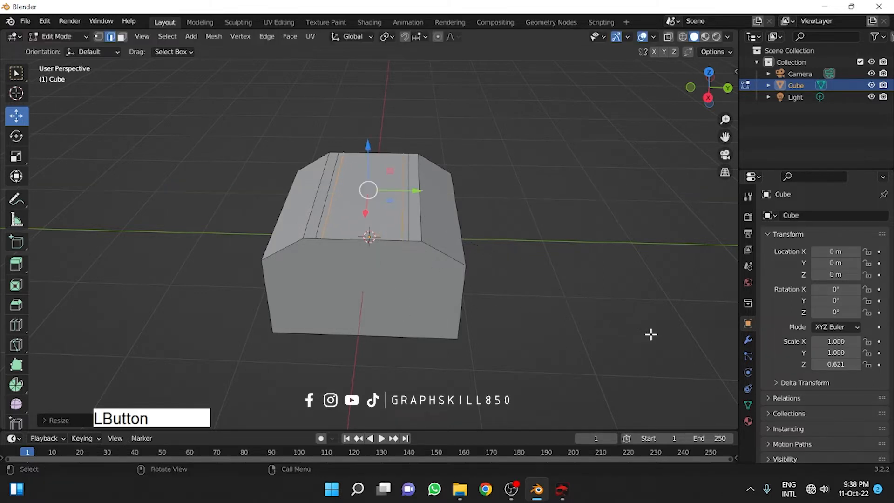
- Extrude the two narrow lengthwise strips on the top face upward by about 0.015 m
{"action": "scroll", "coordinate": [329, 194], "scroll_direction": "up", "scroll_amount": 3}
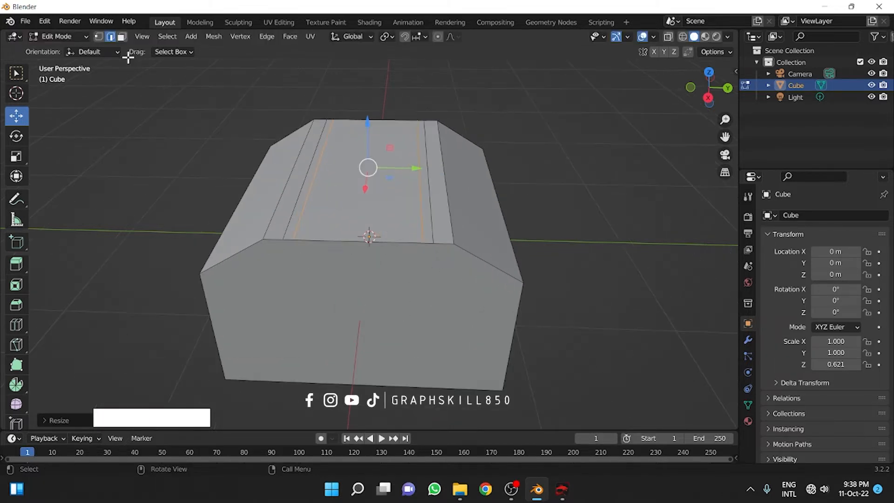
{"action": "left_click", "coordinate": [121, 36]}
{"action": "left_click", "coordinate": [301, 206]}
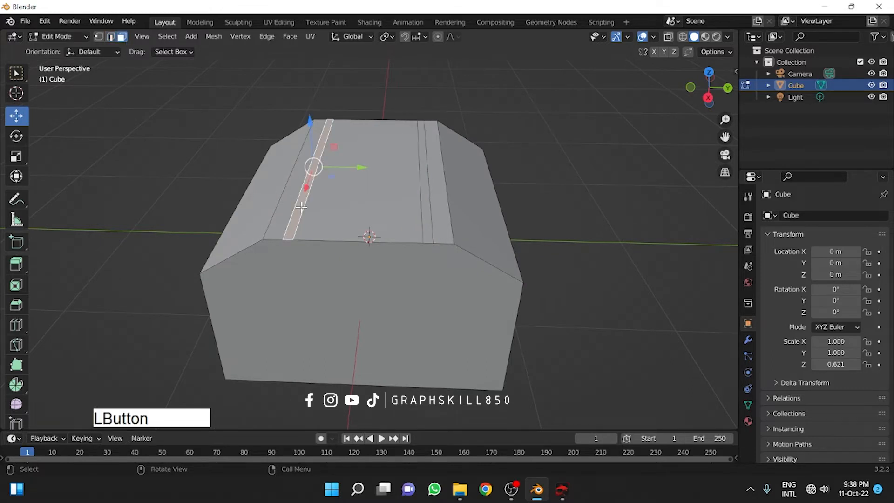
{"action": "key", "text": "Caps_Lock"}
{"action": "left_click", "coordinate": [426, 207]}
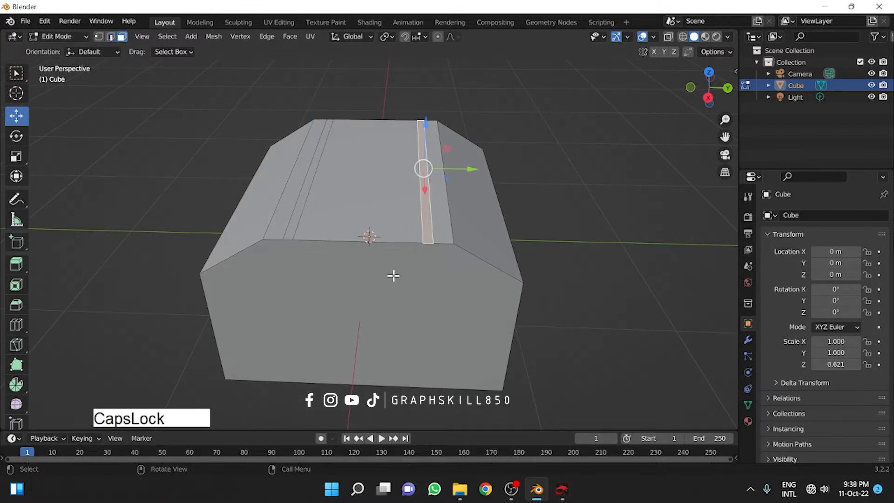
{"action": "left_click", "coordinate": [293, 219], "text": "shift"}
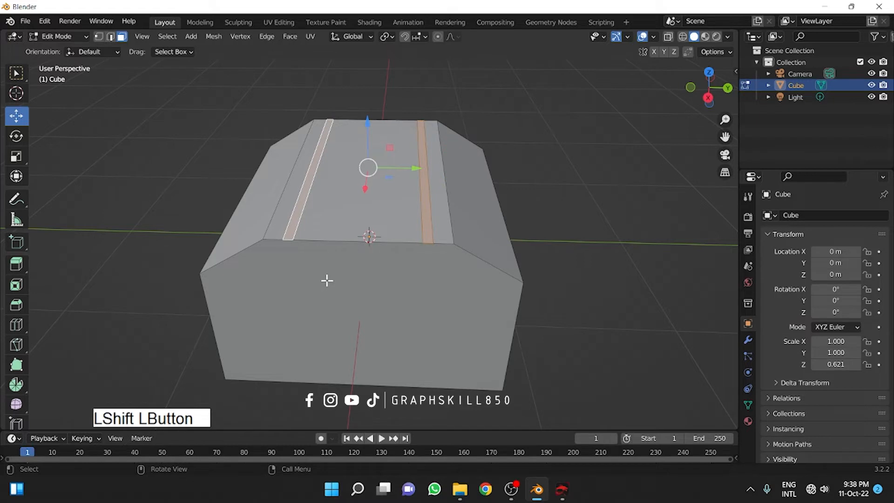
{"action": "key", "text": "e"}
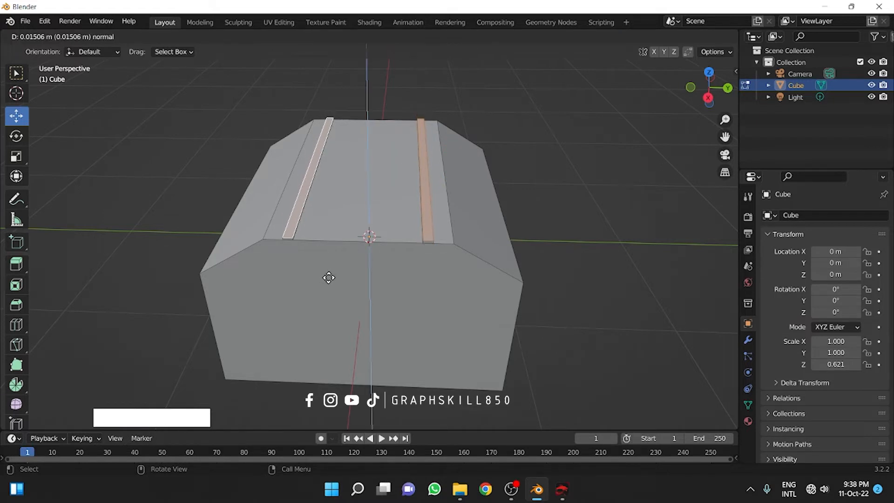
{"action": "left_click", "coordinate": [329, 278]}
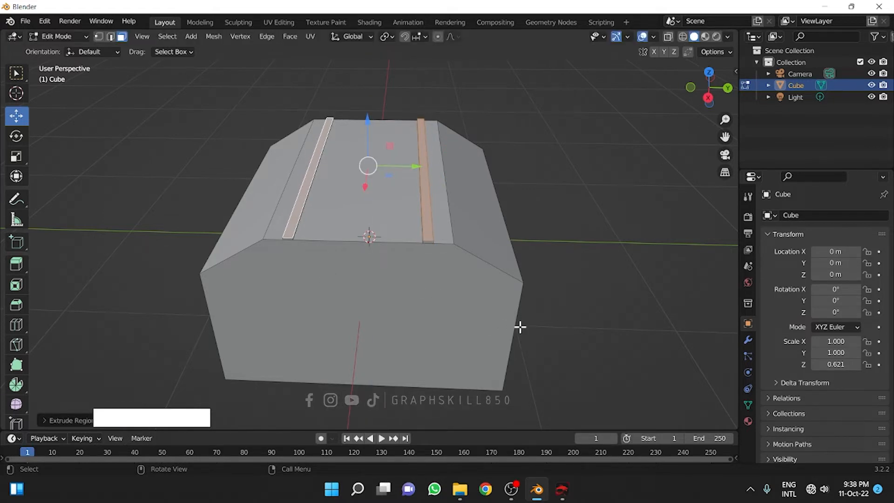
- Inset both raised strip faces by about 0.02 m and extrude the inner faces upward as thin rail webs
{"action": "key", "text": "i"}
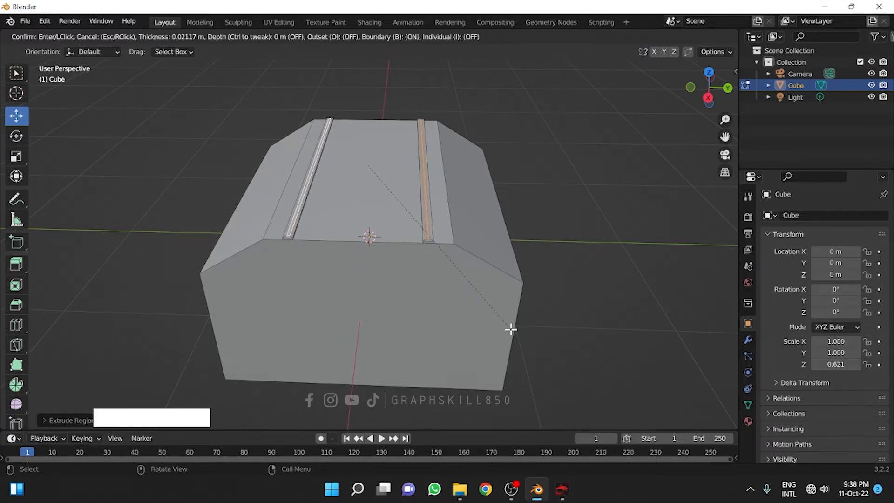
{"action": "left_click", "coordinate": [511, 328]}
{"action": "key", "text": "e"}
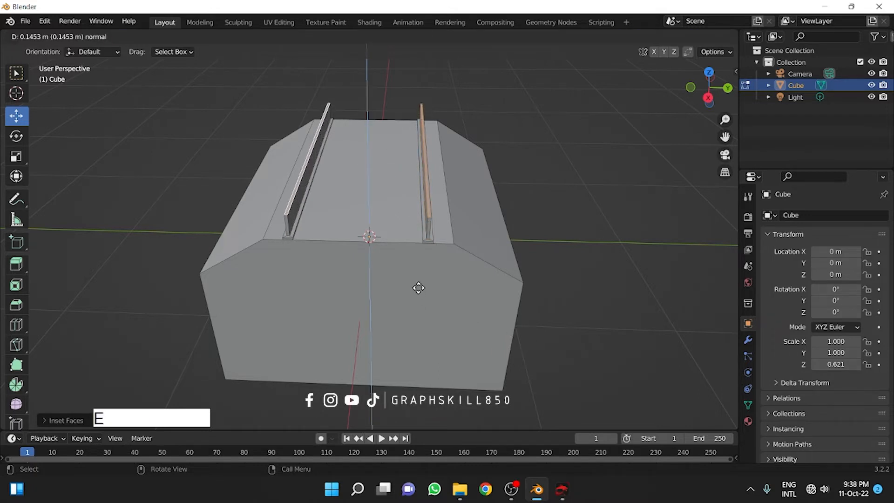
{"action": "left_click", "coordinate": [419, 301]}
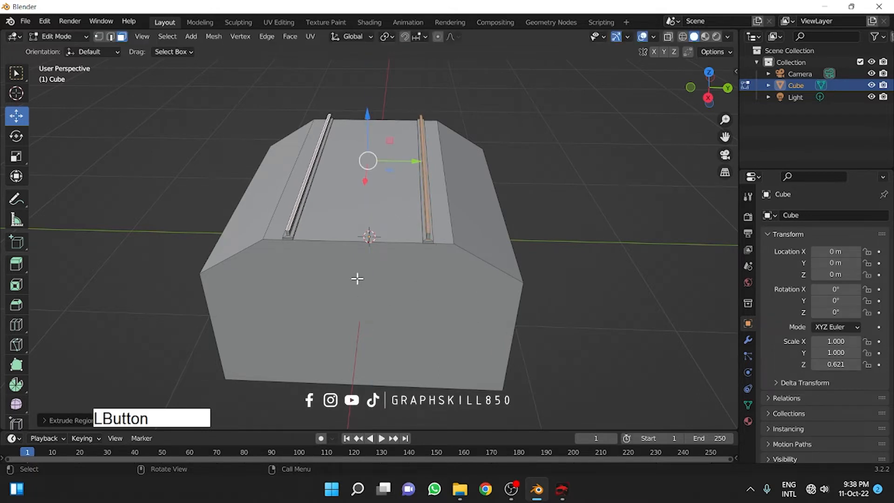
- Extrude the top faces of both rail webs upward by about another 0.02 m
{"action": "middle_click_drag", "start_coordinate": [359, 278], "coordinate": [369, 247]}
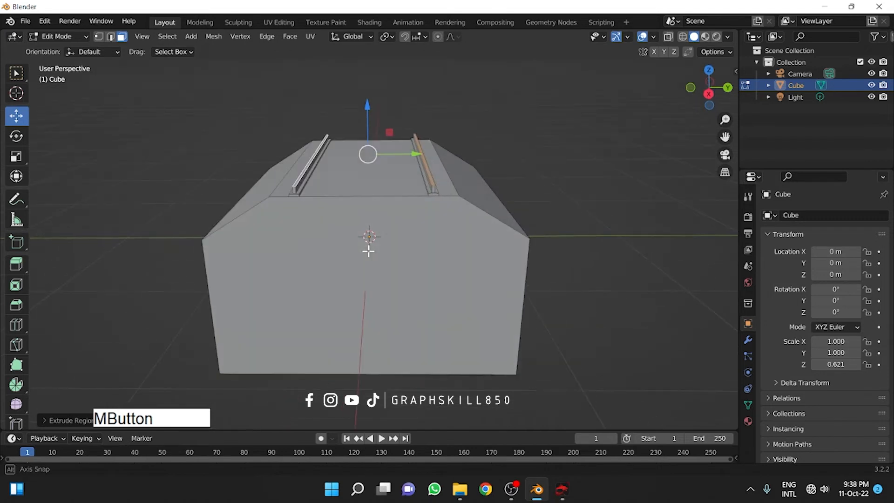
{"action": "key", "text": "e"}
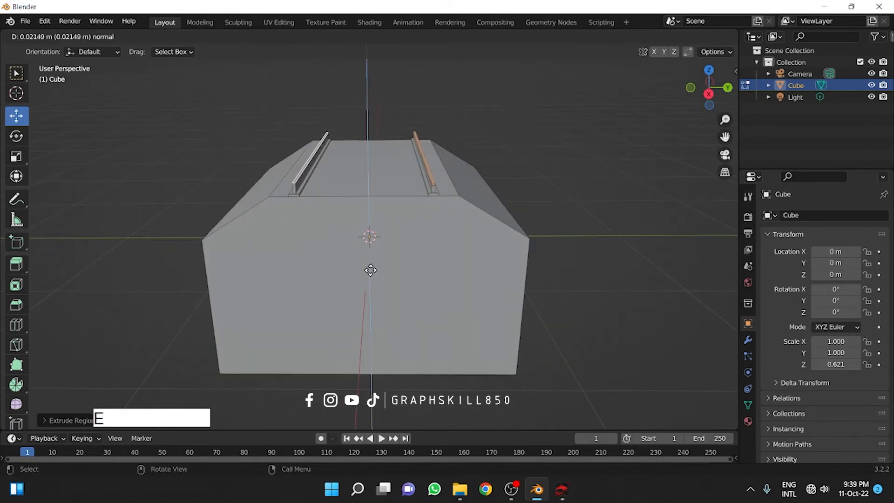
{"action": "left_click", "coordinate": [371, 270]}
{"action": "key", "text": "s"}
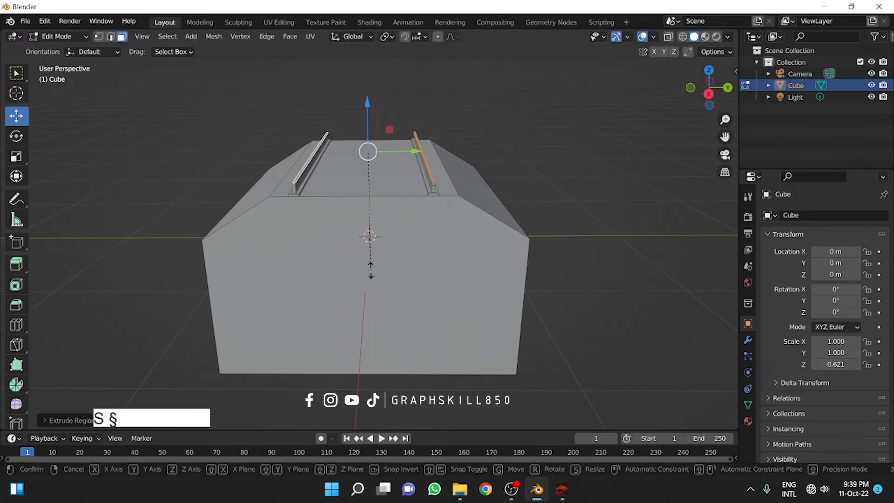
{"action": "key", "text": "y"}
{"action": "key", "text": "Escape"}
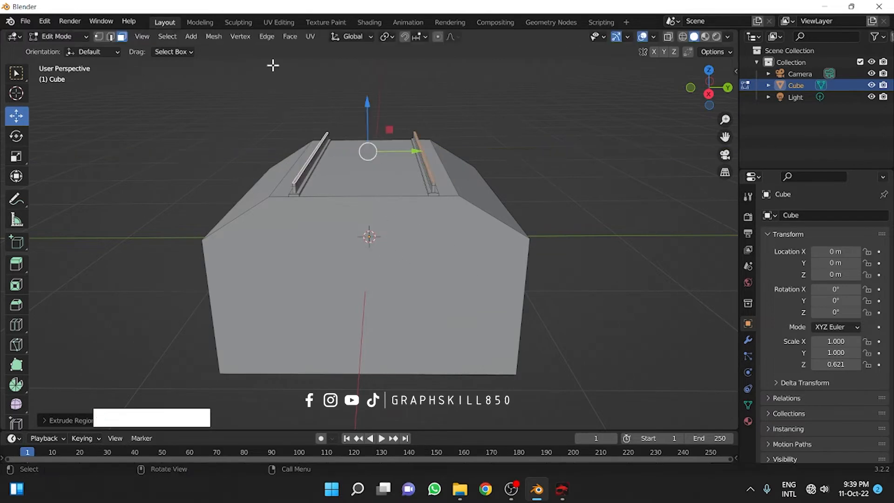
- Set the transform pivot point to Individual Origins and widen both rail tops along global Y about five times
{"action": "left_click", "coordinate": [386, 36]}
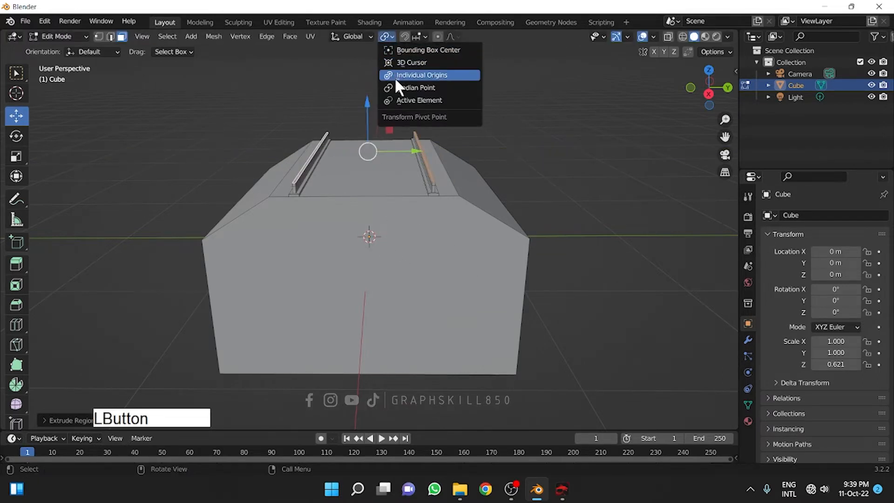
{"action": "left_click", "coordinate": [435, 75]}
{"action": "key", "text": "s"}
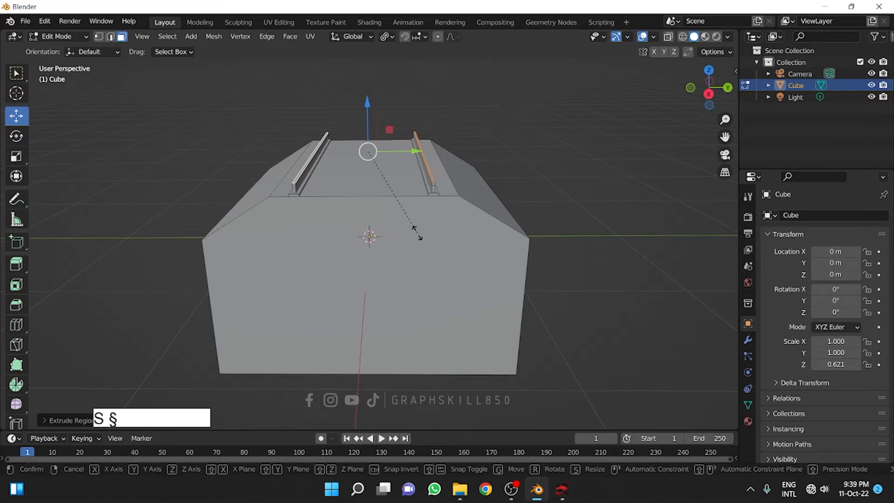
{"action": "key", "text": "y"}
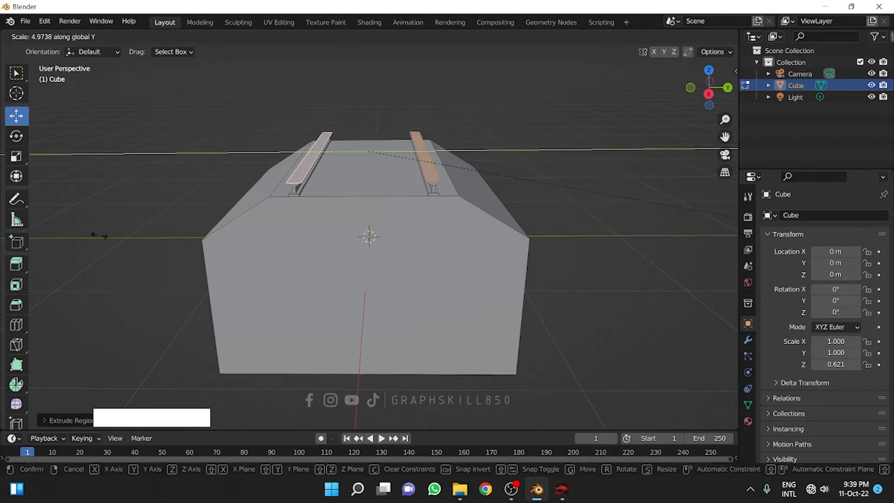
{"action": "left_click", "coordinate": [160, 237]}
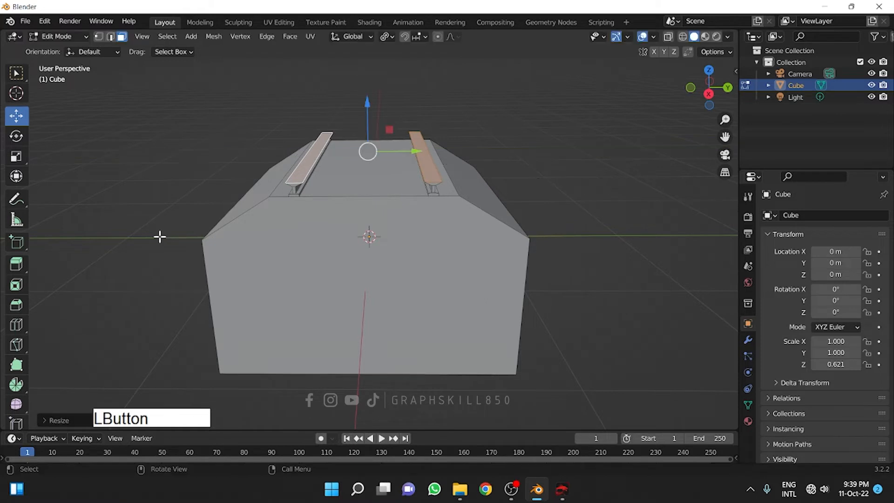
- Extrude the widened rail tops upward by about 0.015 m to give the rail heads thickness
{"action": "key", "text": "e"}
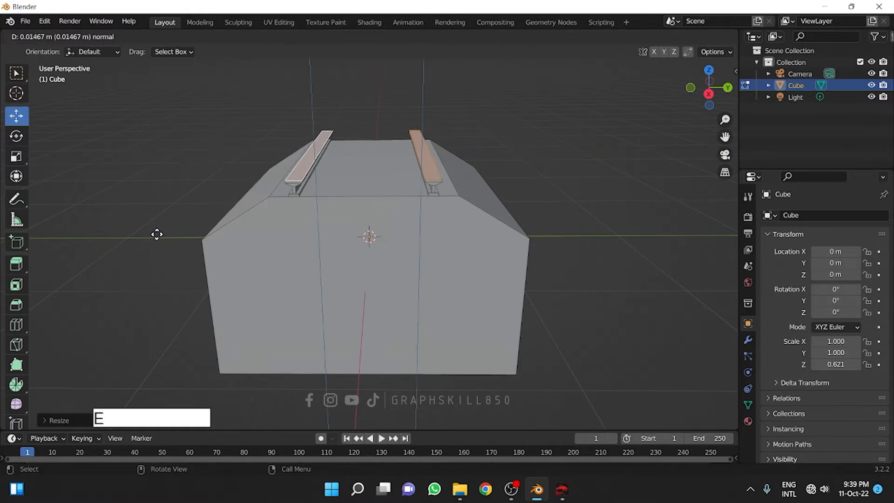
{"action": "left_click", "coordinate": [157, 234]}
{"action": "middle_click_drag", "start_coordinate": [289, 252], "coordinate": [333, 254]}
{"action": "key", "text": "Tab"}
{"action": "key", "text": "Tab"}
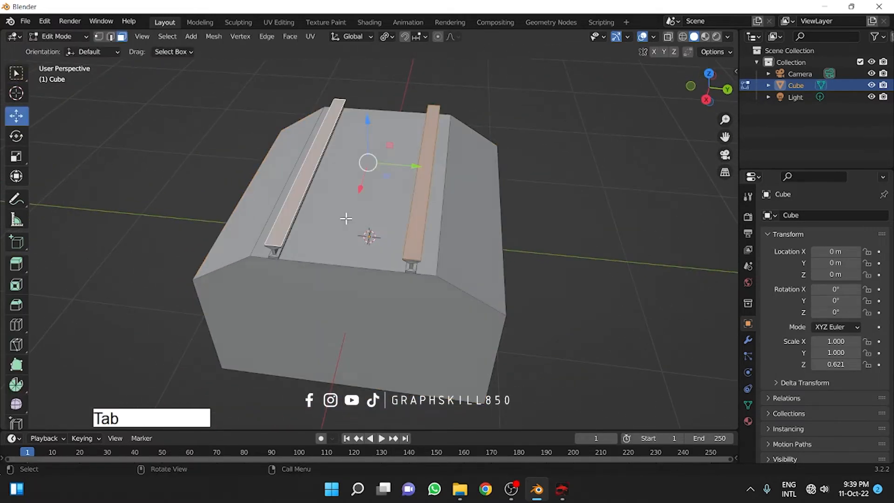
- Add a cube within the same mesh, shrink it and raise it to the top surface between the rails
{"action": "middle_click_drag", "start_coordinate": [311, 210], "coordinate": [298, 212]}
{"action": "key", "text": "shift"}
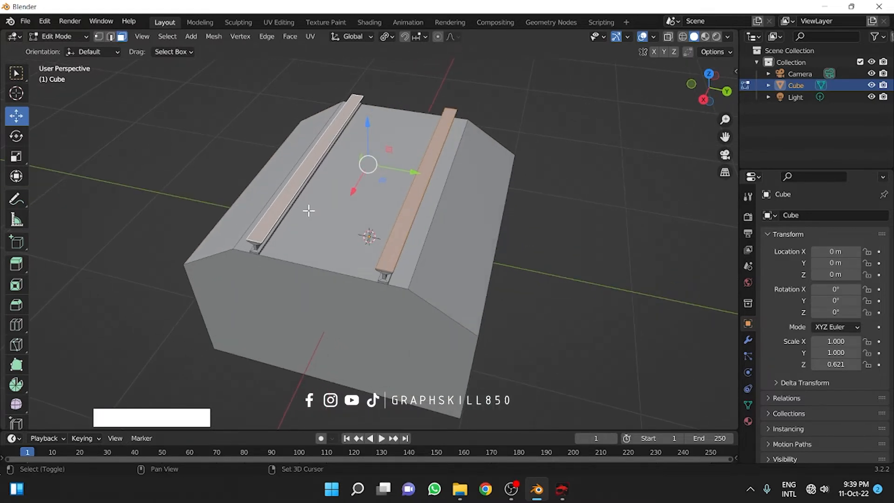
{"action": "key", "text": "shift+a"}
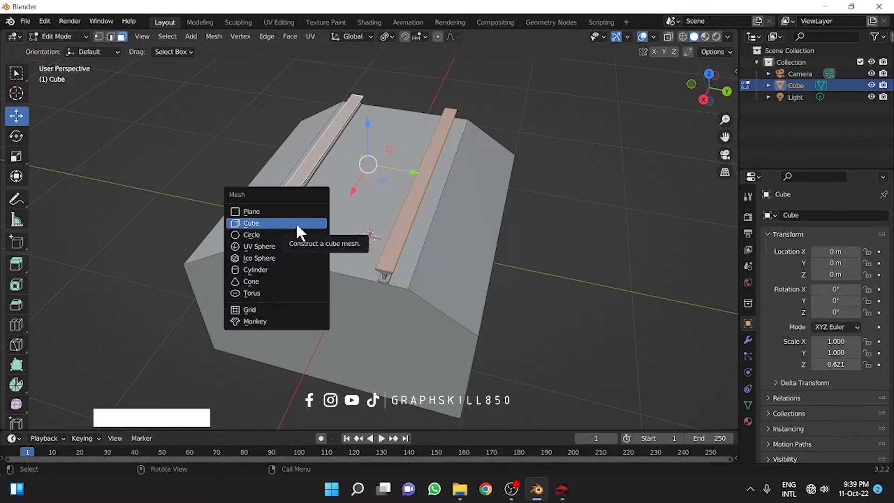
{"action": "left_click", "coordinate": [297, 225]}
{"action": "key", "text": "s"}
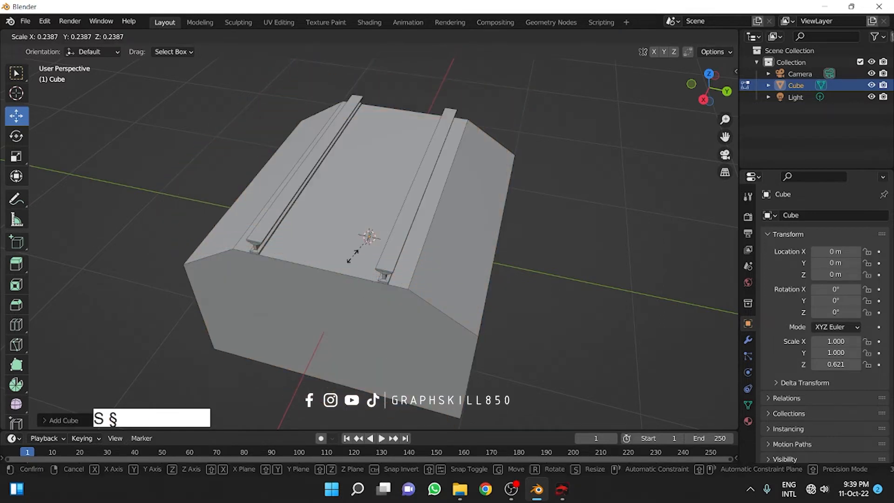
{"action": "left_click", "coordinate": [369, 235]}
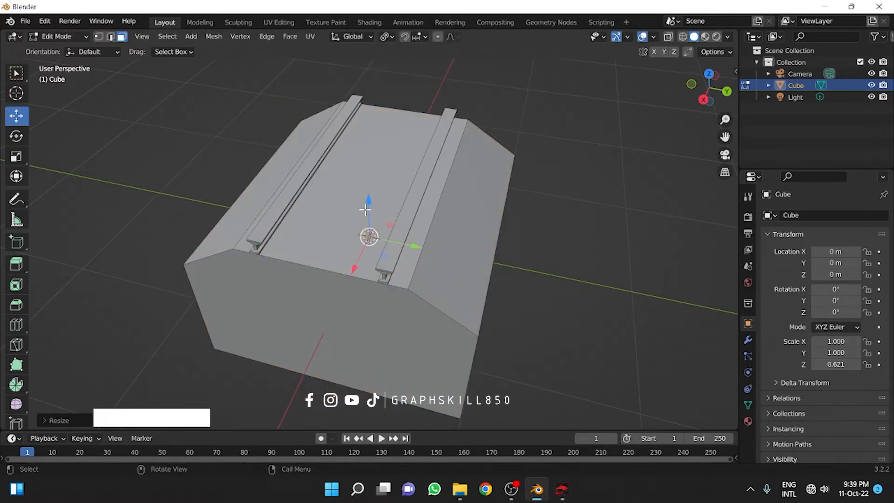
{"action": "left_click_drag", "start_coordinate": [368, 208], "coordinate": [356, 146]}
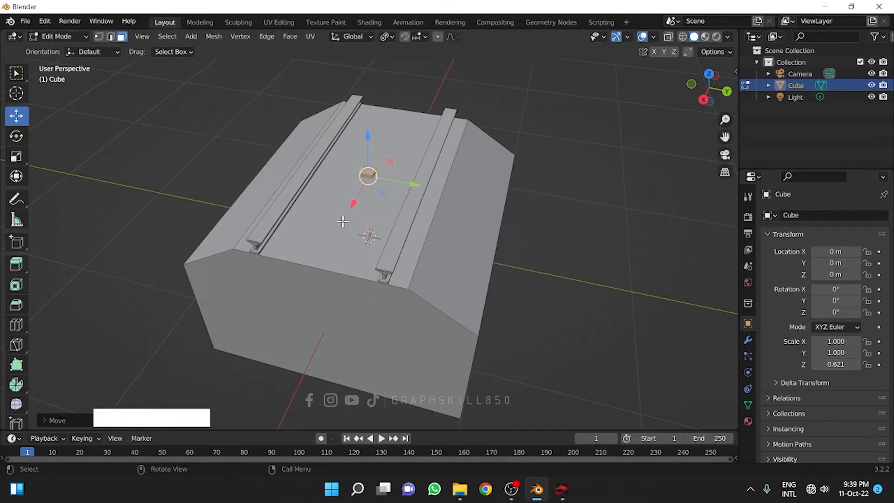
- Enlarge the small cube about 1.8 times and lower it so only a thin slab protrudes from the surface
{"action": "key", "text": "s"}
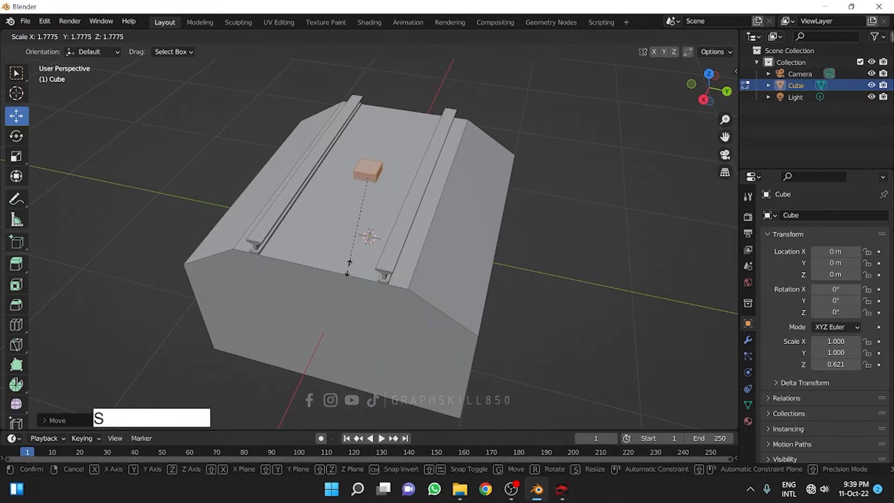
{"action": "left_click", "coordinate": [353, 275]}
{"action": "left_click_drag", "start_coordinate": [365, 147], "coordinate": [371, 169]}
- Stretch the slab along global Y about 5.9 times so it crosses under both rails as a sleeper
{"action": "key", "text": "s"}
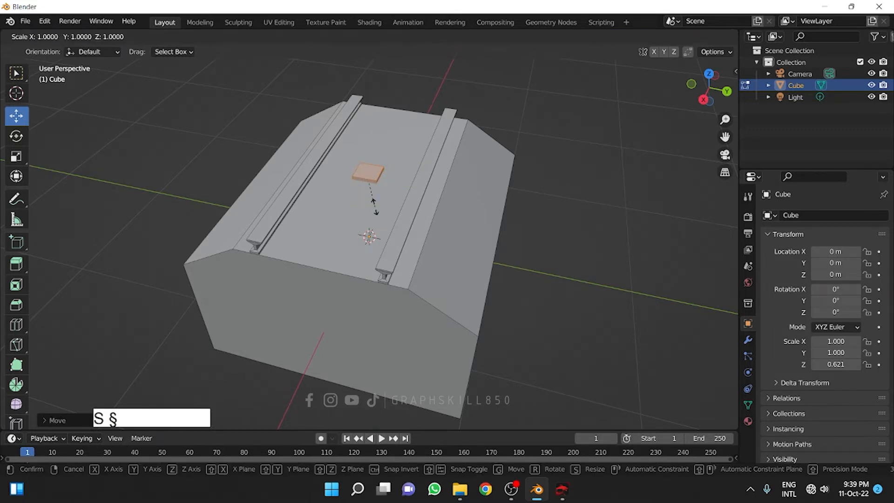
{"action": "key", "text": "y"}
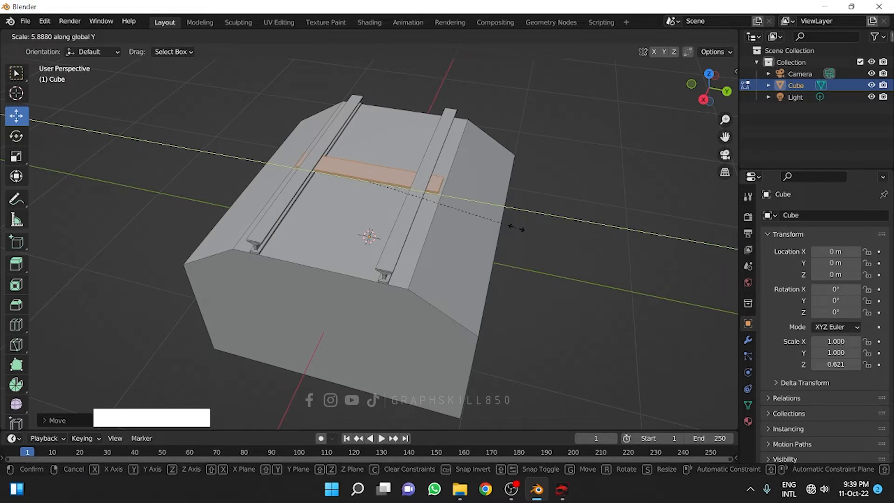
{"action": "left_click", "coordinate": [516, 226]}
{"action": "middle_click_drag", "start_coordinate": [303, 241], "coordinate": [321, 242]}
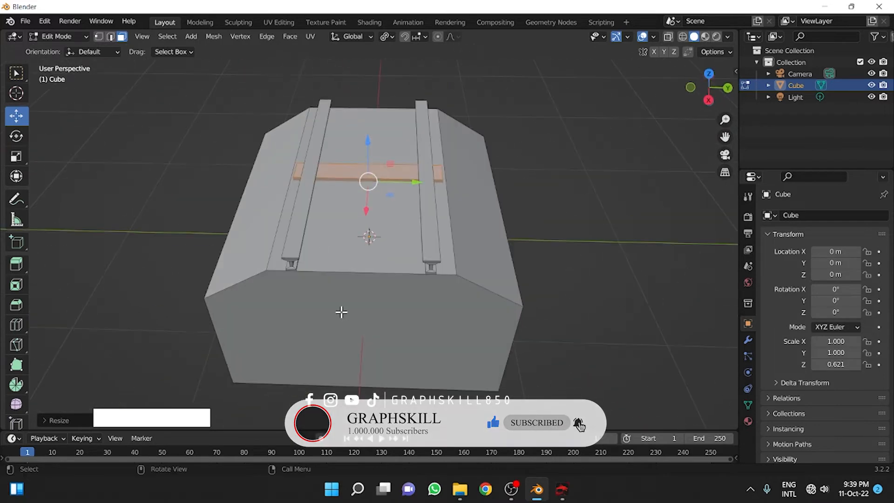
- Shorten the linked base and rails along global X so they reach only slightly past the sleeper, leaving the sleeper unscaled
{"action": "left_click", "coordinate": [338, 312]}
{"action": "middle_click_drag", "start_coordinate": [287, 295], "coordinate": [254, 281]}
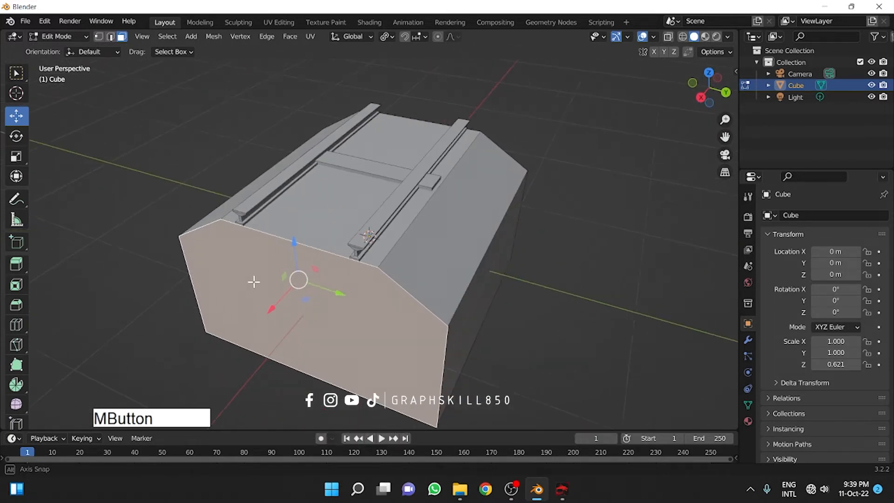
{"action": "key", "text": "Tab"}
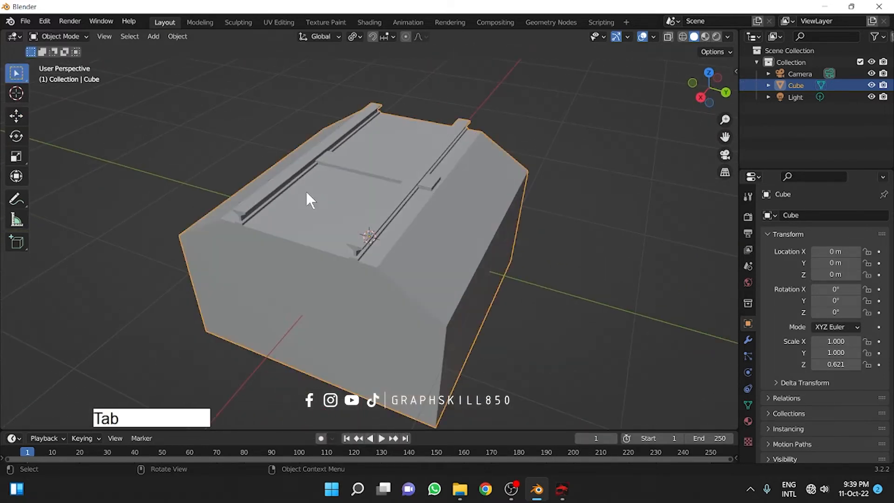
{"action": "key", "text": "Tab"}
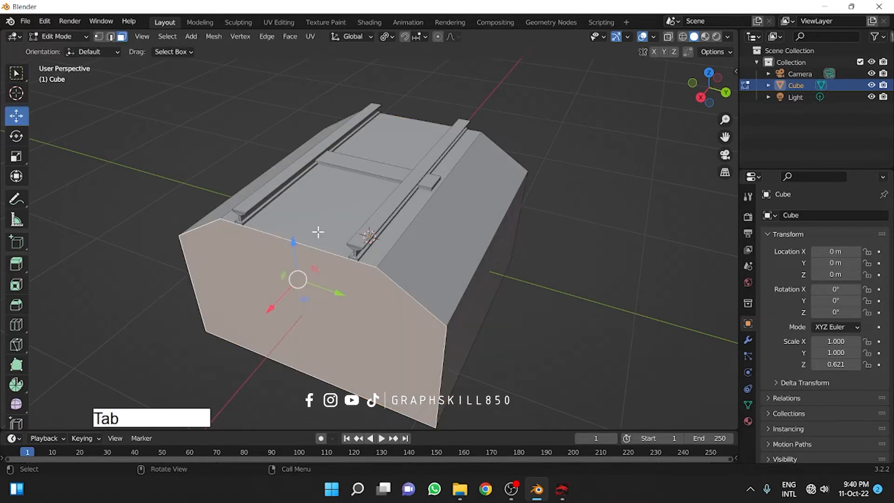
{"action": "key", "text": "a"}
{"action": "left_click", "coordinate": [240, 242]}
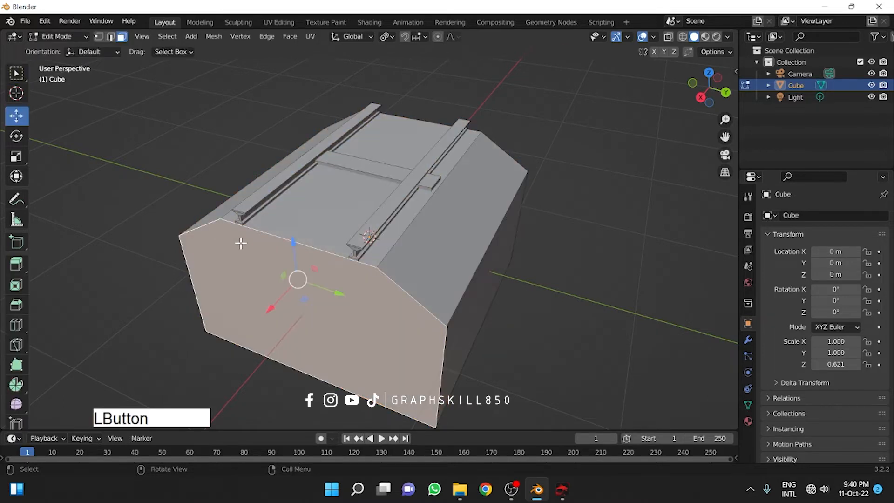
{"action": "key", "text": "l"}
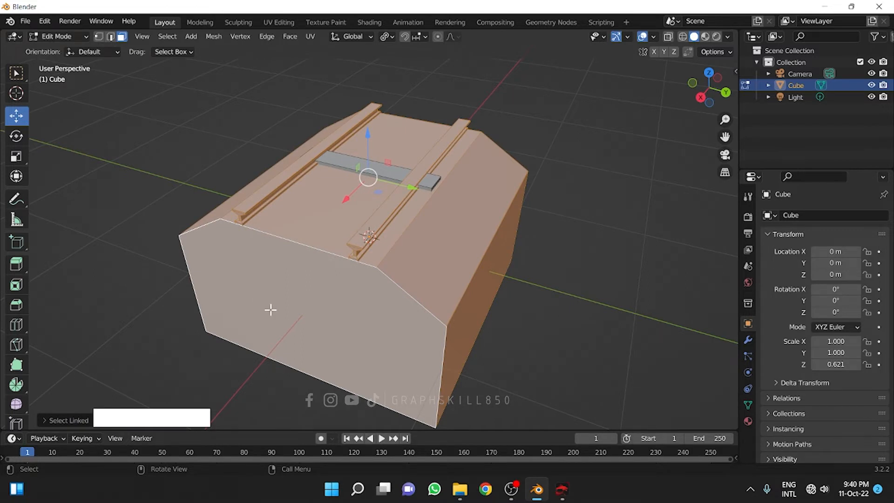
{"action": "middle_click_drag", "start_coordinate": [270, 310], "coordinate": [319, 315]}
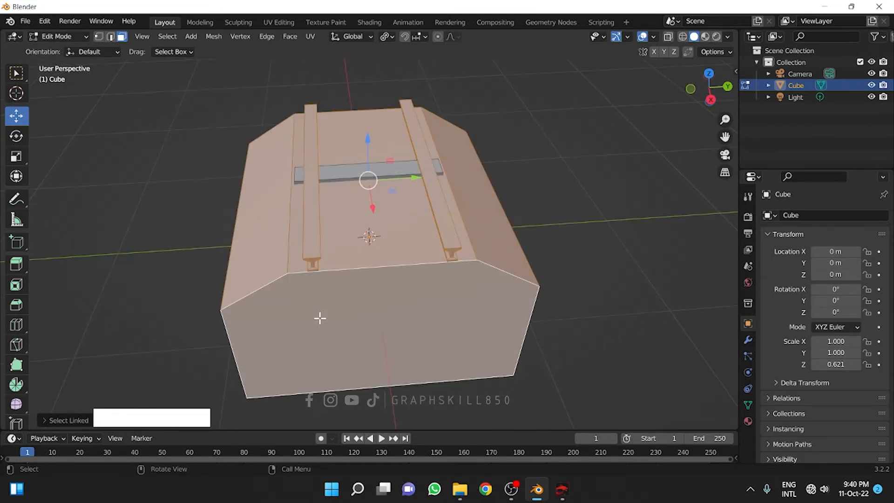
{"action": "key", "text": "s"}
{"action": "key", "text": "x"}
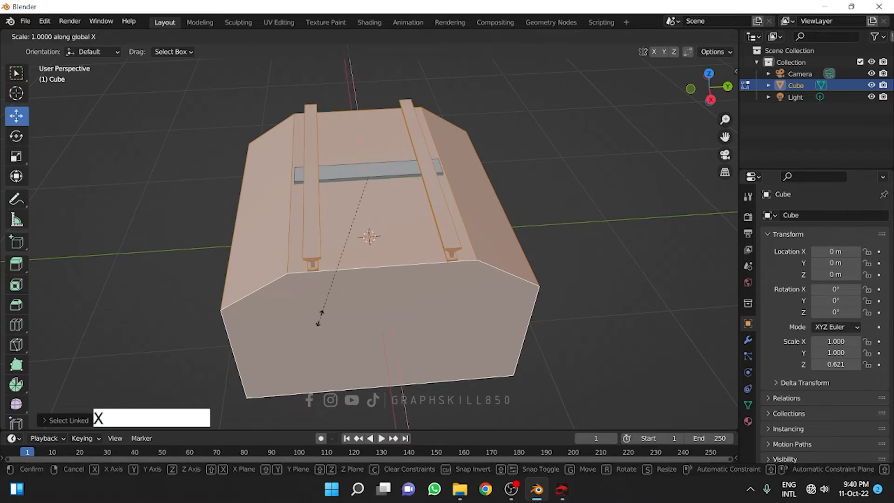
{"action": "left_click", "coordinate": [346, 214]}
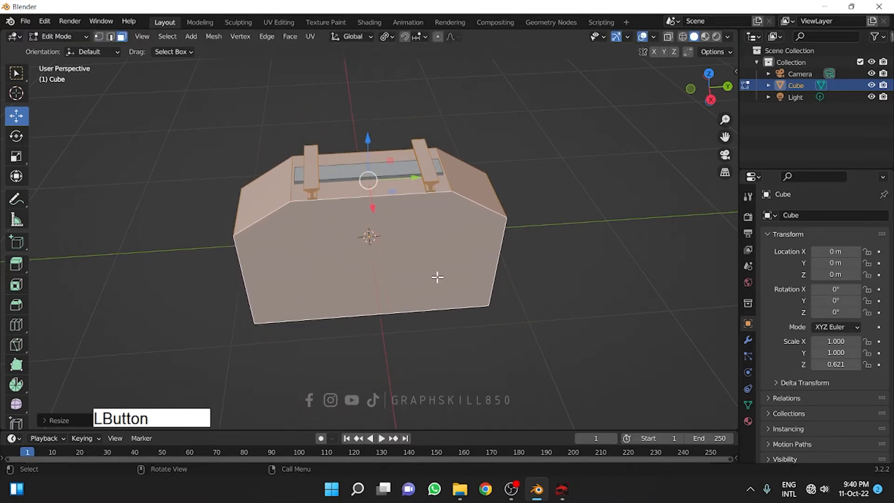
{"action": "middle_click_drag", "start_coordinate": [390, 281], "coordinate": [285, 279]}
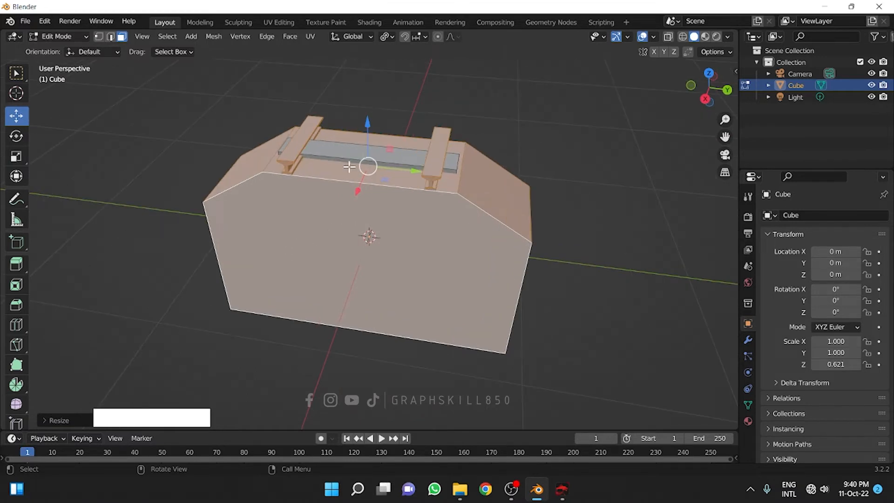
- Switch the viewport to Material Preview shading and return to editing the track mesh's faces
{"action": "key", "text": "Tab"}
{"action": "scroll", "coordinate": [323, 251], "scroll_direction": "down", "scroll_amount": 4}
{"action": "middle_click_drag", "start_coordinate": [323, 251], "coordinate": [351, 245]}
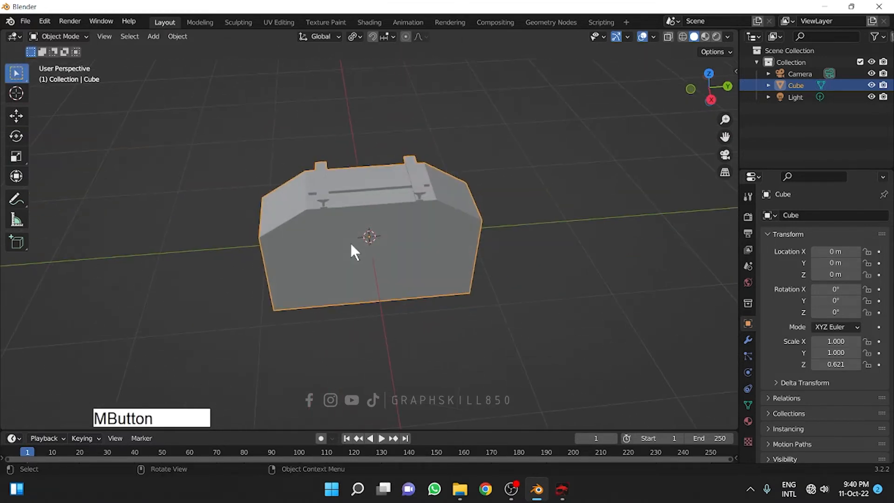
{"action": "left_click", "coordinate": [705, 36]}
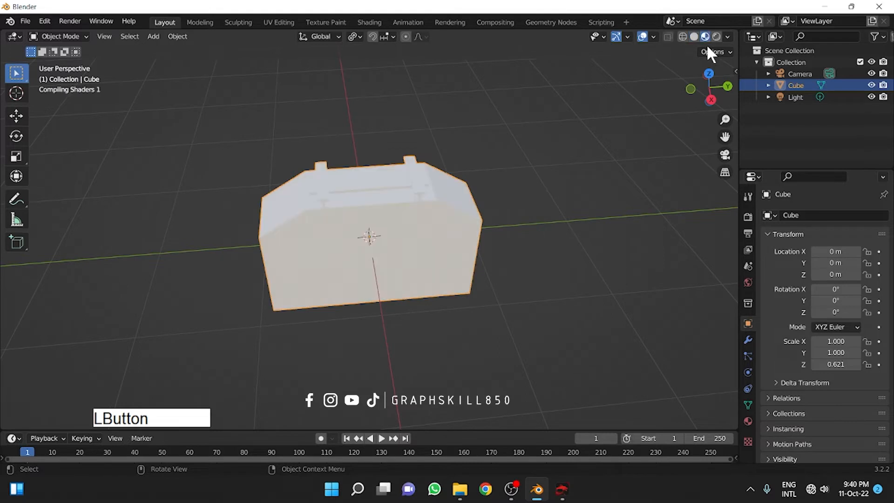
{"action": "middle_click_drag", "start_coordinate": [392, 211], "coordinate": [353, 229]}
{"action": "scroll", "coordinate": [336, 219], "scroll_direction": "up", "scroll_amount": 3}
{"action": "key", "text": "Tab"}
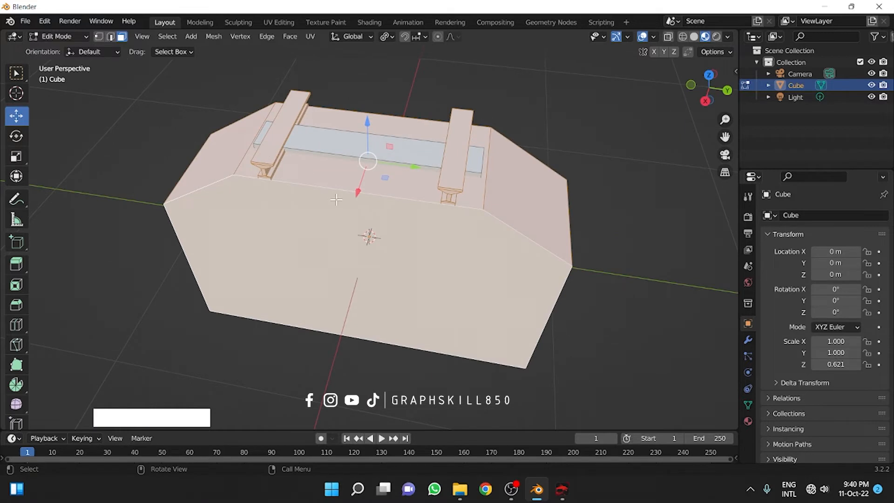
{"action": "middle_click_drag", "start_coordinate": [279, 169], "coordinate": [297, 176]}
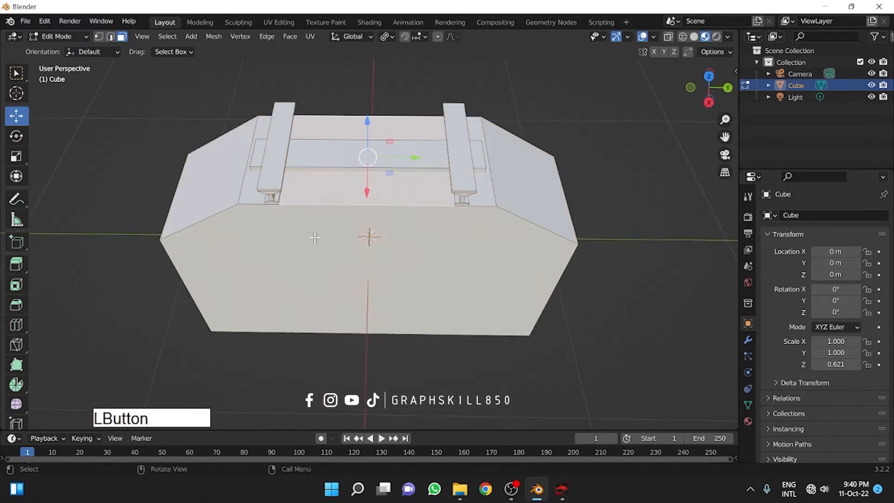
- Try to select the loop of faces around the base body
{"action": "middle_click_drag", "start_coordinate": [315, 238], "coordinate": [212, 233]}
{"action": "left_click", "coordinate": [309, 217]}
{"action": "left_click", "coordinate": [202, 175], "text": "shift"}
{"action": "left_click", "coordinate": [329, 194], "text": "shift"}
{"action": "middle_click_drag", "start_coordinate": [330, 194], "coordinate": [417, 260]}
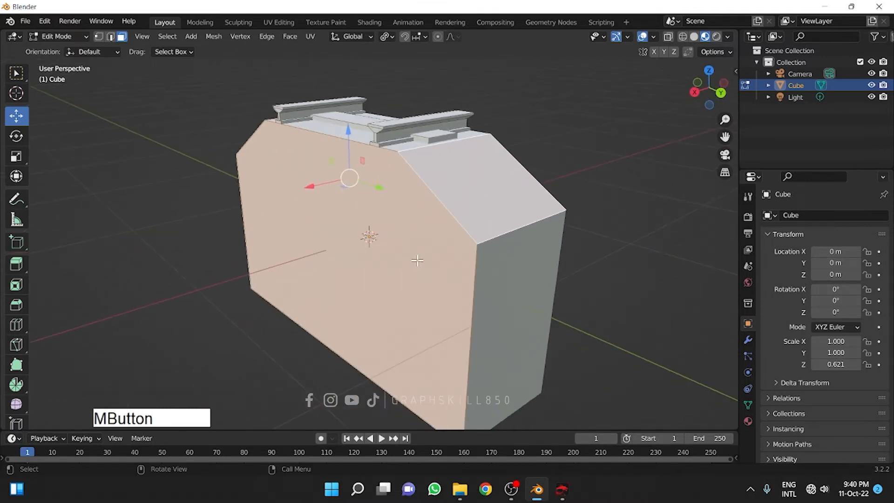
{"action": "left_click", "coordinate": [444, 281]}
{"action": "left_click", "coordinate": [484, 282]}
{"action": "left_click", "coordinate": [477, 283], "text": "alt"}
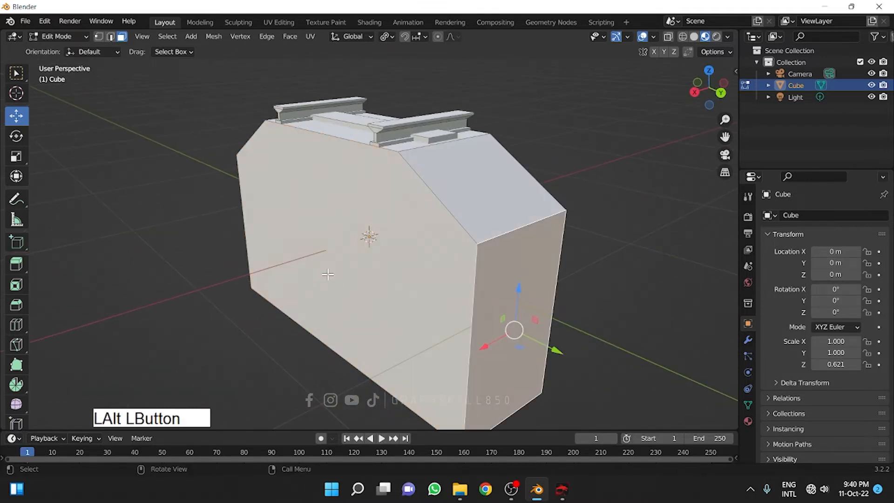
{"action": "left_click", "coordinate": [328, 275]}
{"action": "left_click", "coordinate": [484, 287], "text": "alt"}
{"action": "middle_click_drag", "start_coordinate": [484, 287], "coordinate": [373, 281]}
{"action": "middle_click_drag", "start_coordinate": [311, 286], "coordinate": [425, 282]}
{"action": "left_click", "coordinate": [425, 283]}
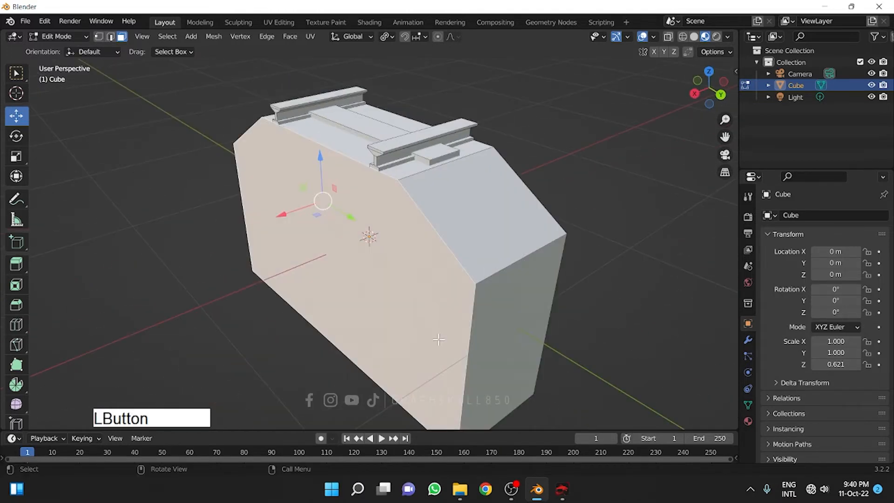
{"action": "left_click", "coordinate": [470, 344], "text": "alt"}
{"action": "middle_click_drag", "start_coordinate": [464, 340], "coordinate": [383, 325], "text": "shift"}
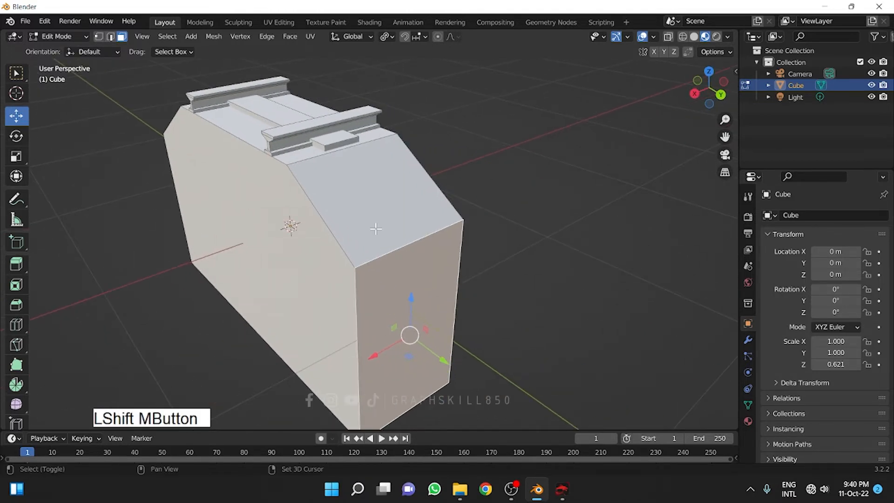
- Select the base's faces one by one, including an end face, the sloped sides and the top surface under the rails
{"action": "left_click", "coordinate": [385, 275], "text": "shift"}
{"action": "middle_click_drag", "start_coordinate": [385, 275], "coordinate": [297, 278]}
{"action": "left_click", "coordinate": [364, 255], "text": "shift"}
{"action": "middle_click_drag", "start_coordinate": [363, 256], "coordinate": [173, 261]}
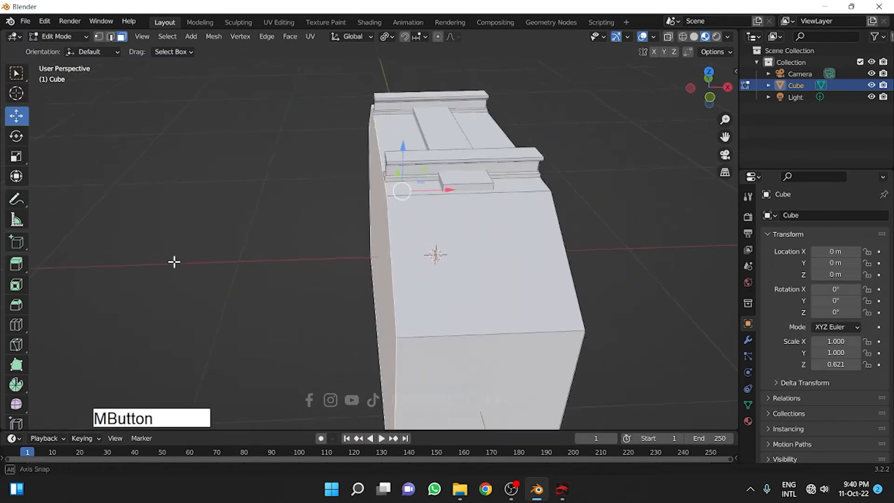
{"action": "left_click", "coordinate": [434, 341], "text": "shift"}
{"action": "middle_click_drag", "start_coordinate": [351, 334], "coordinate": [531, 244]}
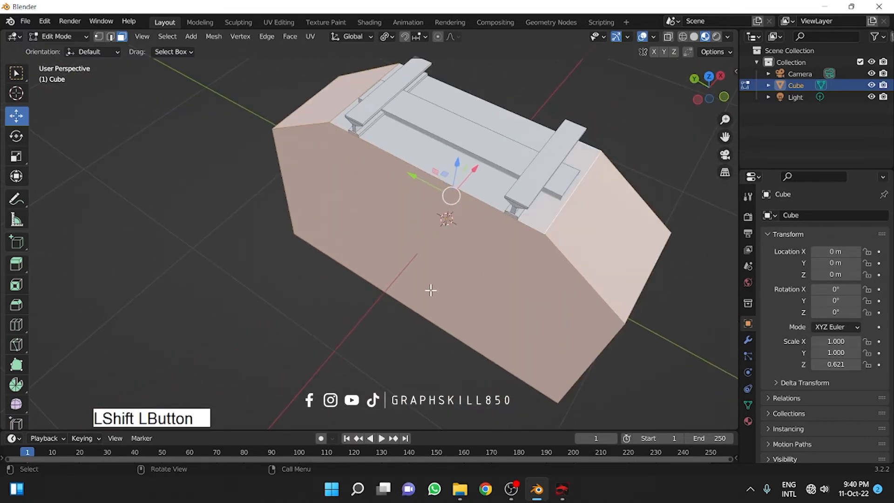
{"action": "left_click", "coordinate": [469, 173], "text": "shift"}
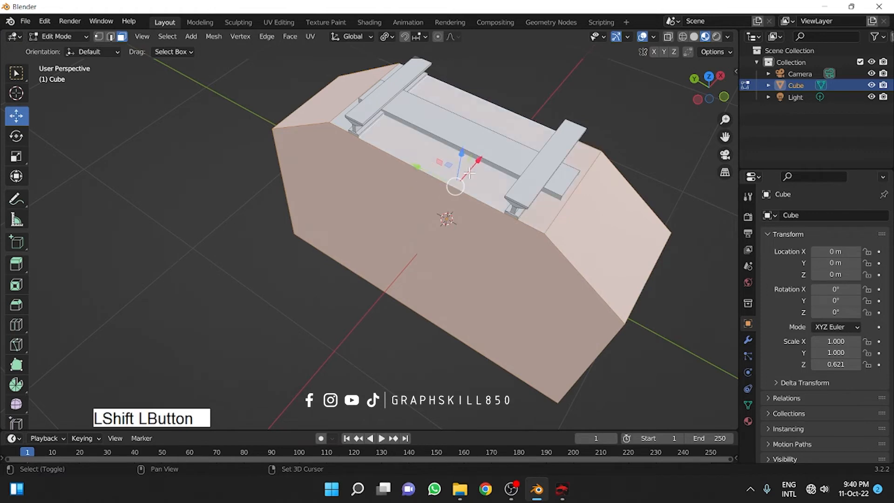
{"action": "left_click", "coordinate": [339, 116], "text": "shift"}
{"action": "middle_click_drag", "start_coordinate": [309, 213], "coordinate": [490, 180]}
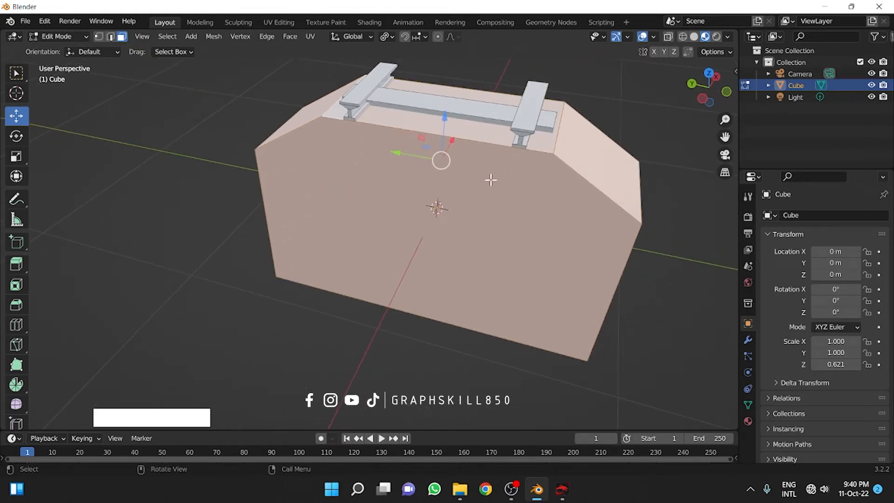
- Set the existing material's base colour to bright green
{"action": "left_click", "coordinate": [747, 421]}
{"action": "left_click", "coordinate": [784, 314]}
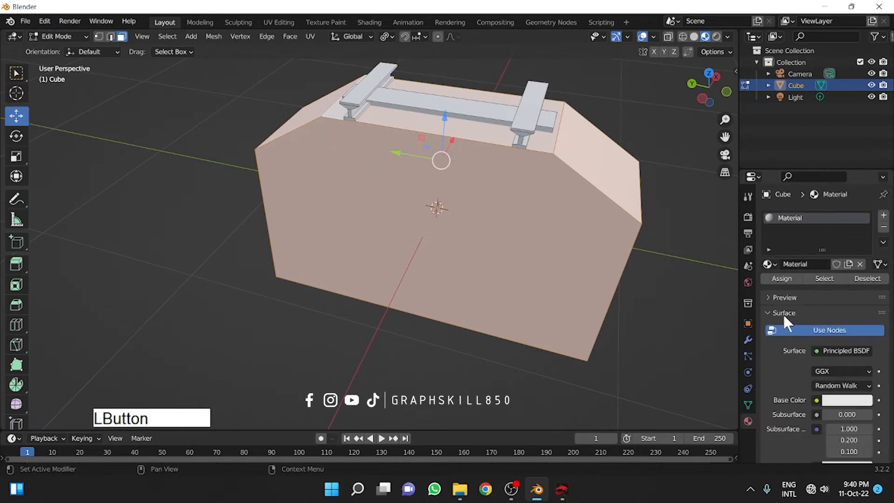
{"action": "left_click", "coordinate": [832, 401]}
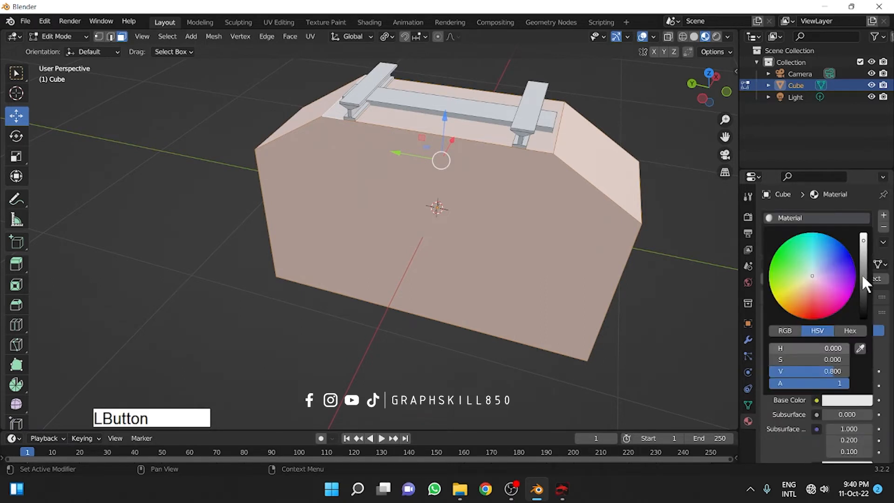
{"action": "left_click", "coordinate": [804, 270]}
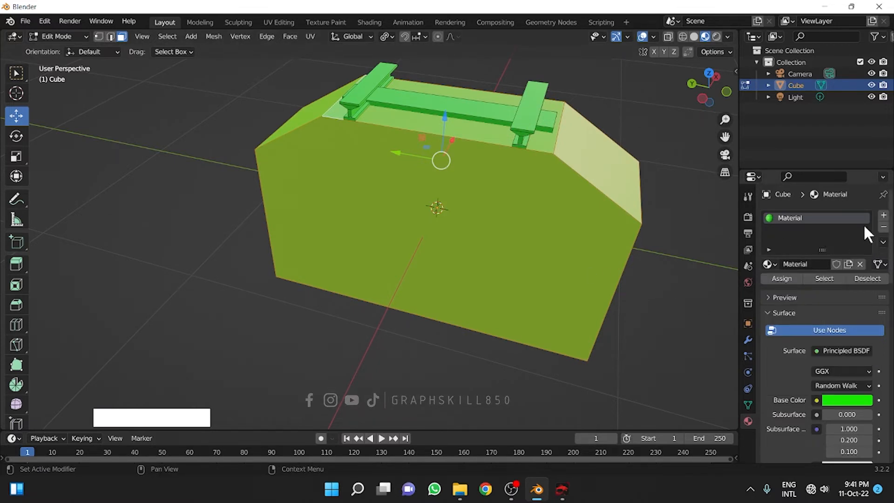
- Add a second material slot with a new material and assign it to the selected base faces
{"action": "left_click", "coordinate": [883, 216]}
{"action": "left_click", "coordinate": [802, 286]}
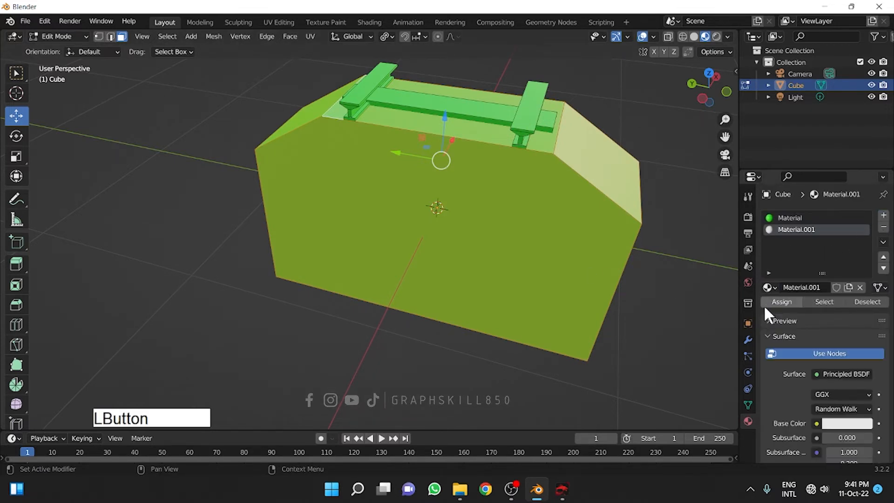
{"action": "left_click", "coordinate": [774, 300]}
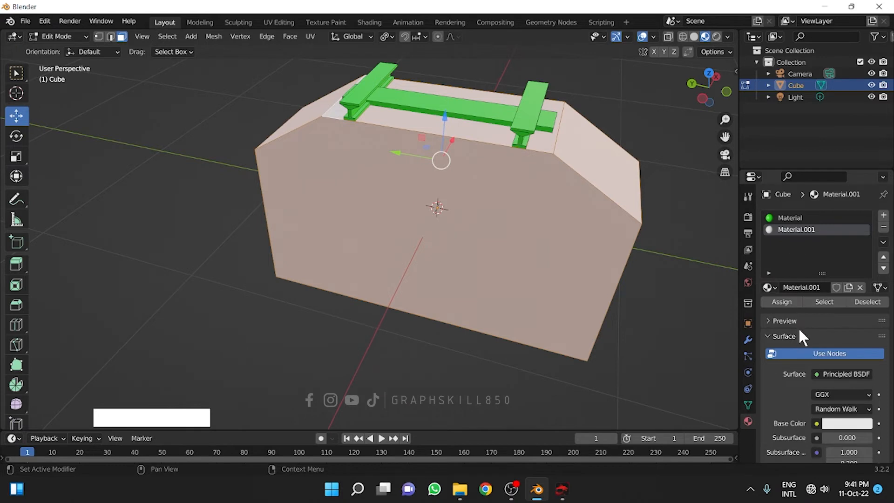
- Set the second material's base colour to a darker green with hue 0.334 and saturation 1.000
{"action": "left_click", "coordinate": [833, 424]}
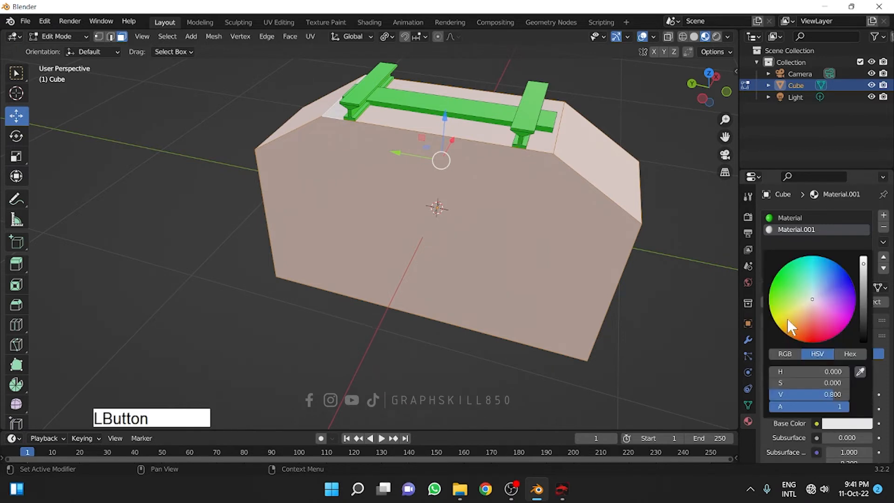
{"action": "left_click_drag", "start_coordinate": [809, 311], "coordinate": [776, 273]}
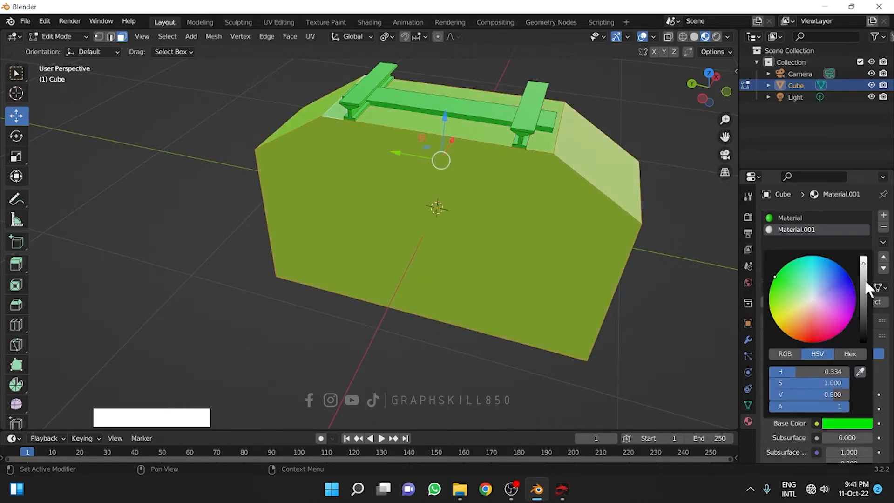
{"action": "mouse_move", "coordinate": [864, 278]}
{"action": "left_mouse_down"}
{"action": "mouse_move", "coordinate": [863, 293]}
{"action": "mouse_move", "coordinate": [864, 278]}
{"action": "left_mouse_up"}
{"action": "middle_click_drag", "start_coordinate": [373, 231], "coordinate": [429, 166]}
- Set the first material's base colour to dark red with saturation 1.000
{"action": "left_click", "coordinate": [796, 218]}
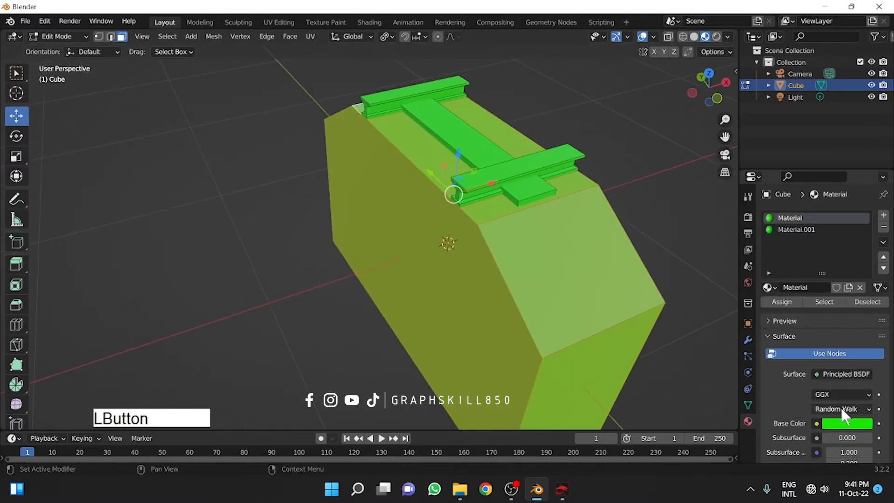
{"action": "left_click", "coordinate": [845, 423]}
{"action": "left_click", "coordinate": [811, 342]}
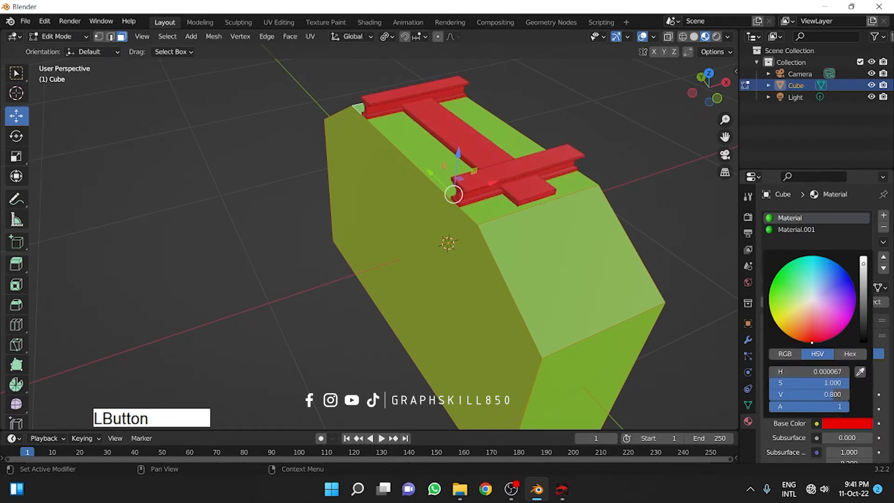
{"action": "left_click_drag", "start_coordinate": [864, 277], "coordinate": [864, 284]}
{"action": "middle_click_drag", "start_coordinate": [446, 231], "coordinate": [464, 138]}
- Select the sleeper's top face and set the first material's base colour to purple, hue 0.725, saturation 0.943, value 0.404
{"action": "left_click", "coordinate": [463, 138]}
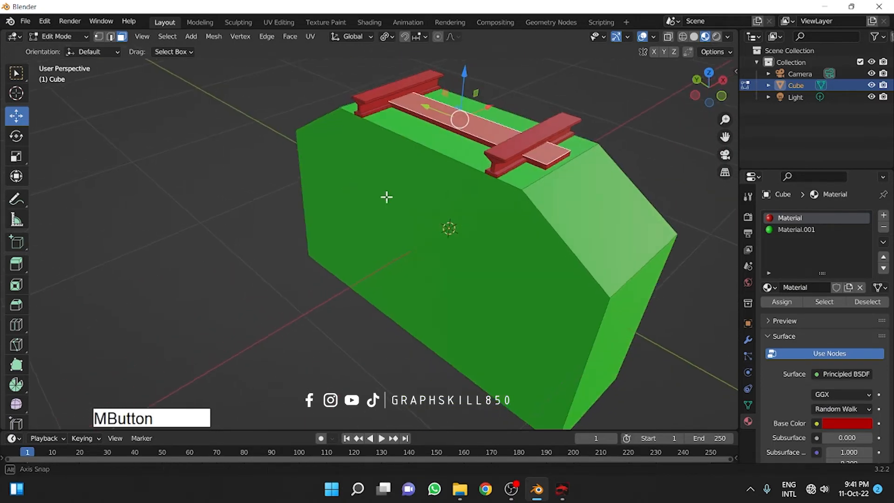
{"action": "middle_click_drag", "start_coordinate": [385, 198], "coordinate": [646, 184]}
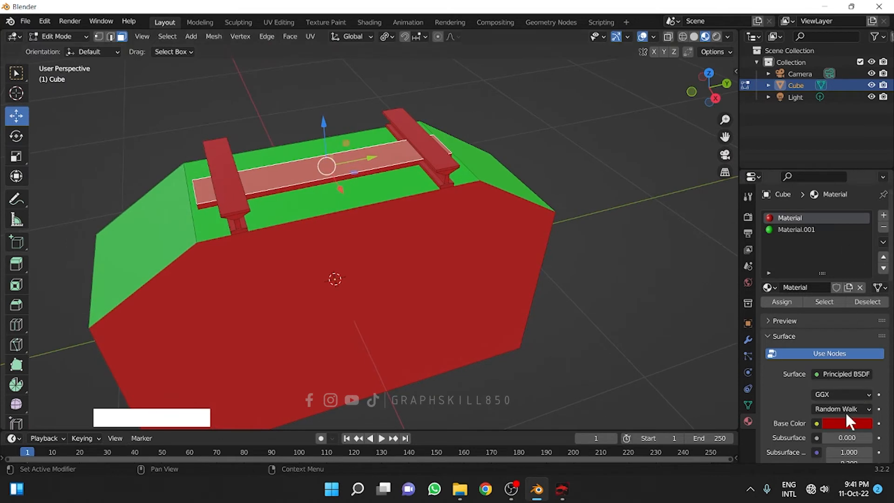
{"action": "left_click", "coordinate": [842, 421]}
{"action": "left_click_drag", "start_coordinate": [834, 289], "coordinate": [844, 300]}
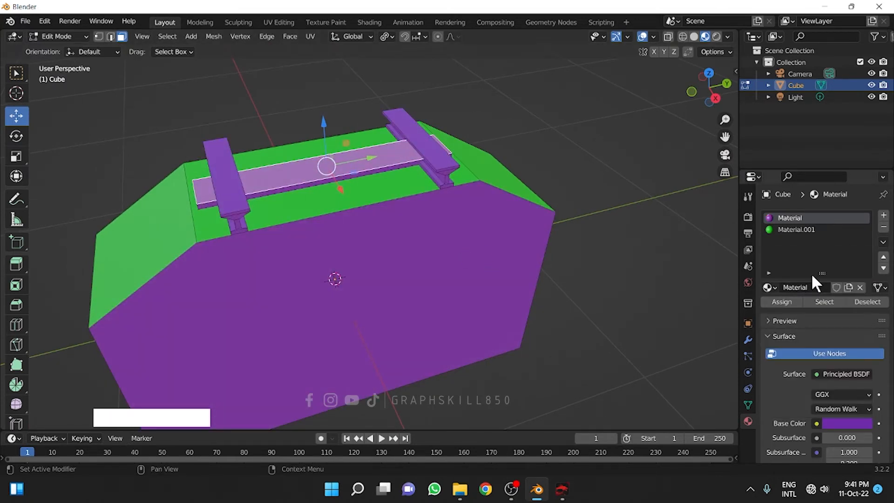
- Change the first material's base colour to a very dark navy blue for the rails
{"action": "left_click", "coordinate": [844, 420]}
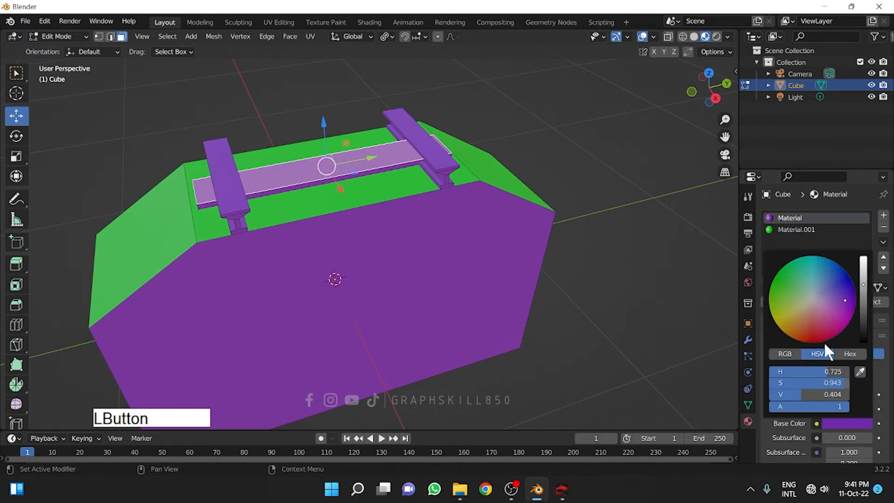
{"action": "left_click_drag", "start_coordinate": [830, 288], "coordinate": [863, 322]}
{"action": "middle_click_drag", "start_coordinate": [421, 293], "coordinate": [581, 299]}
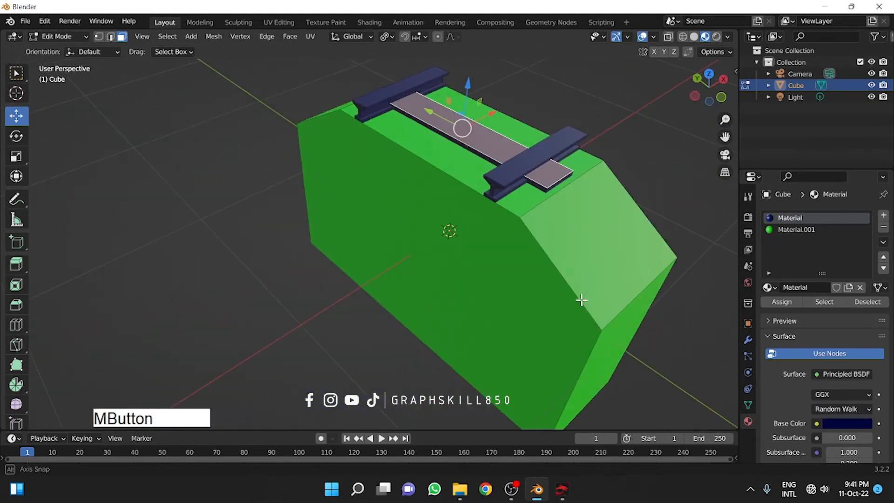
- Select the entire sleeper, add a third material slot with a new material and assign it to the sleeper
{"action": "left_click", "coordinate": [472, 134]}
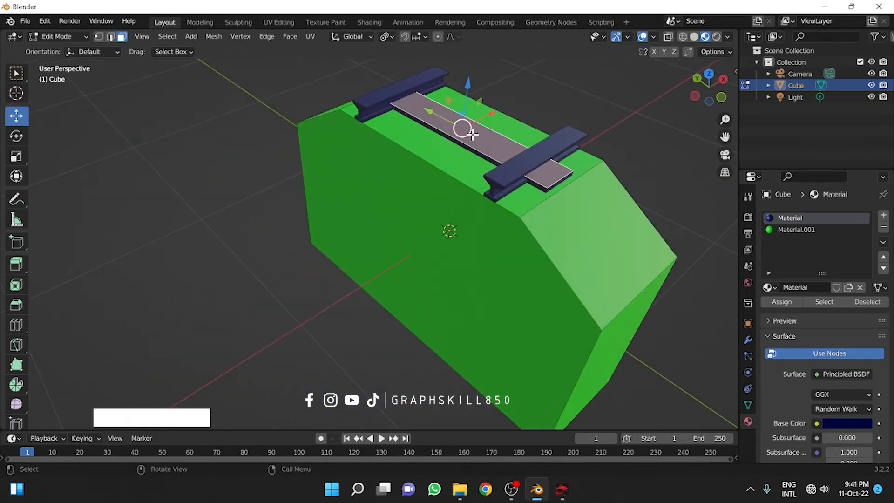
{"action": "key", "text": "l"}
{"action": "left_click", "coordinate": [883, 216]}
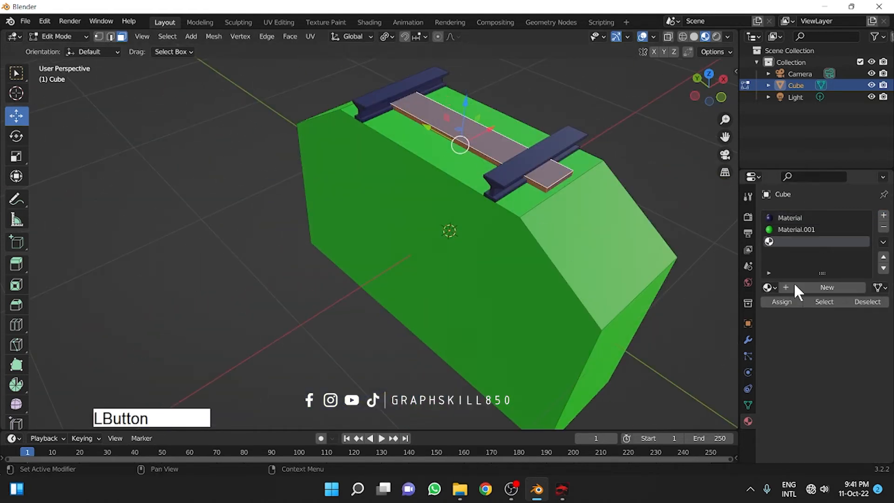
{"action": "left_click", "coordinate": [802, 288]}
{"action": "left_click", "coordinate": [779, 300]}
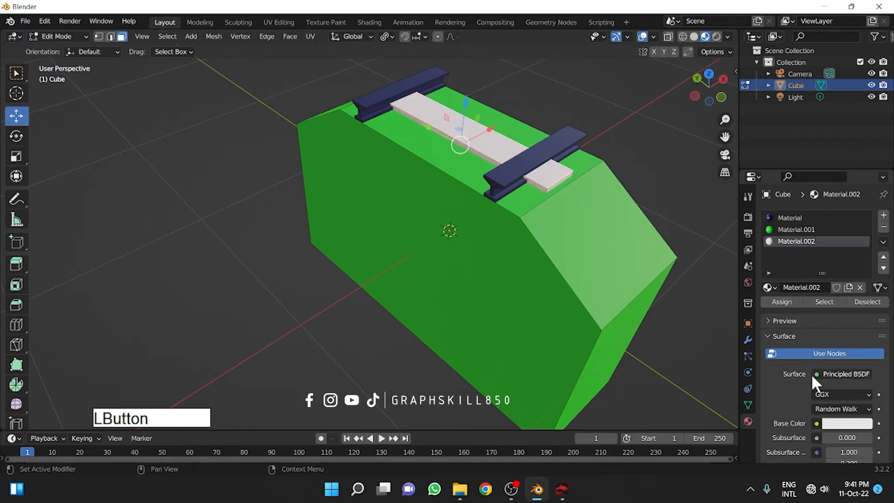
- Set the sleeper material's base colour to dark red with hue 0.999 and saturation 1.000
{"action": "left_click", "coordinate": [838, 424]}
{"action": "left_click_drag", "start_coordinate": [812, 301], "coordinate": [814, 342]}
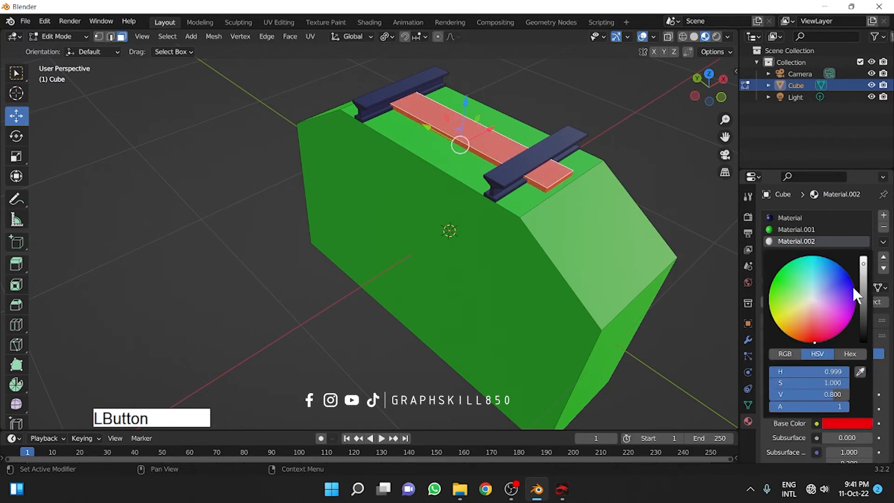
{"action": "left_click_drag", "start_coordinate": [863, 275], "coordinate": [863, 294]}
- Assign a new fourth material to the base's top face between the rails and darken its base colour to grey
{"action": "middle_click_drag", "start_coordinate": [582, 300], "coordinate": [511, 316]}
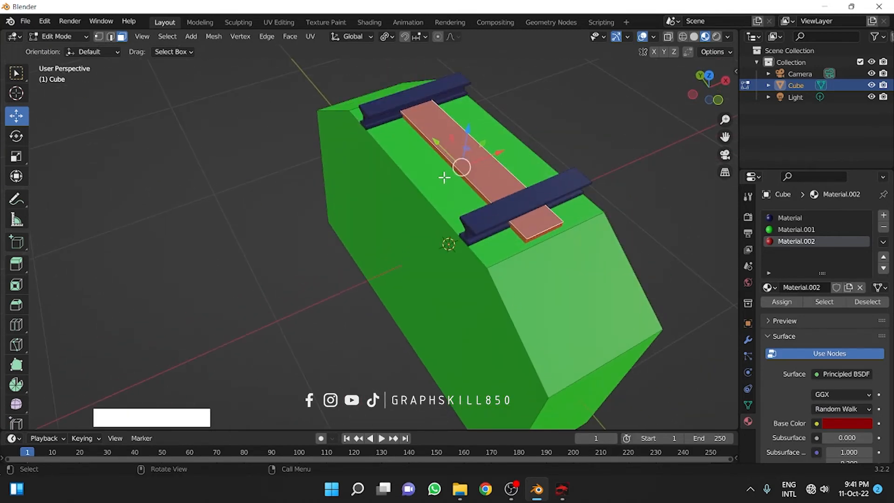
{"action": "left_click", "coordinate": [796, 229]}
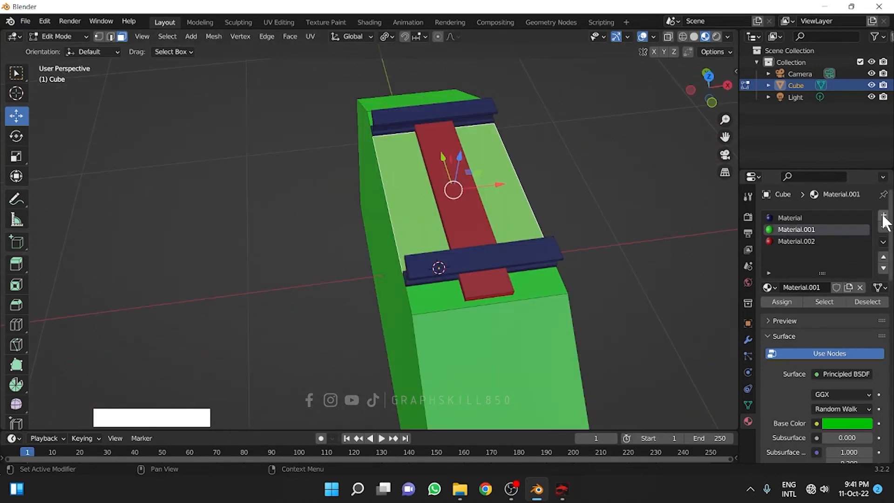
{"action": "left_click", "coordinate": [883, 215]}
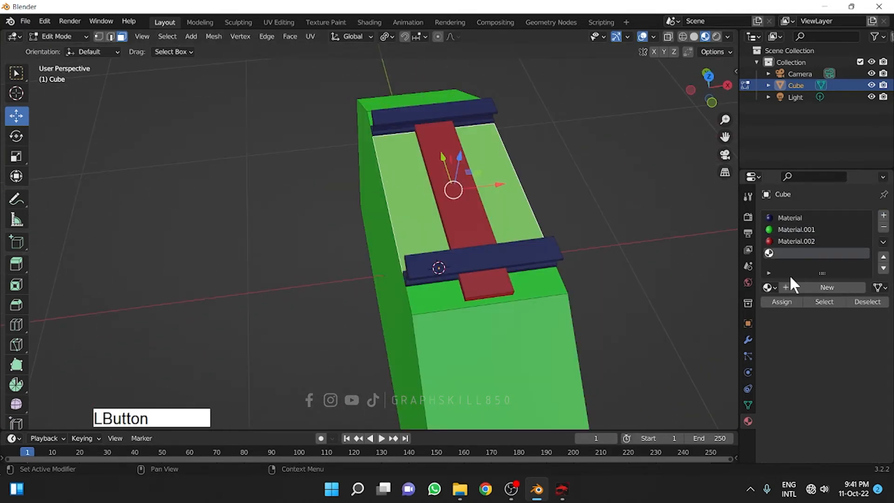
{"action": "left_click", "coordinate": [800, 289]}
{"action": "left_click", "coordinate": [785, 303]}
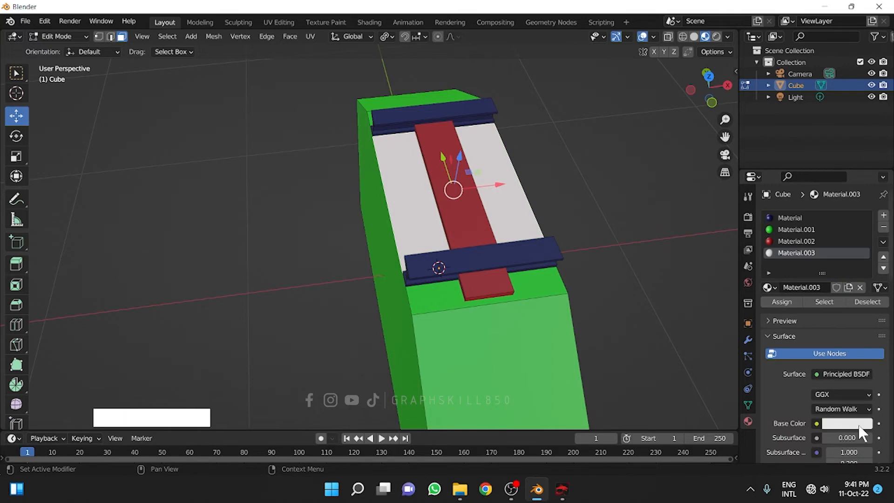
{"action": "left_click", "coordinate": [864, 424]}
{"action": "left_click_drag", "start_coordinate": [863, 285], "coordinate": [863, 300]}
- Assign the grey material to the two top strips of the base outside the rails
{"action": "left_click", "coordinate": [529, 284]}
{"action": "middle_click_drag", "start_coordinate": [211, 286], "coordinate": [343, 292]}
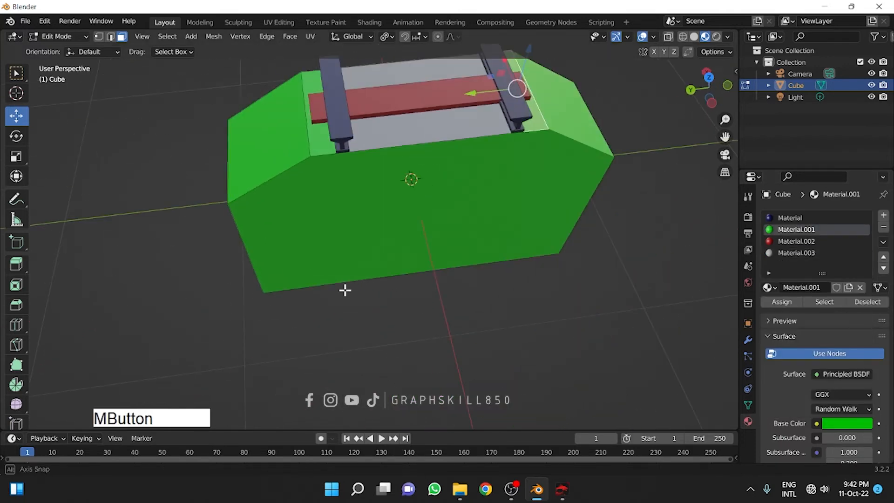
{"action": "left_click", "coordinate": [319, 148], "text": "shift"}
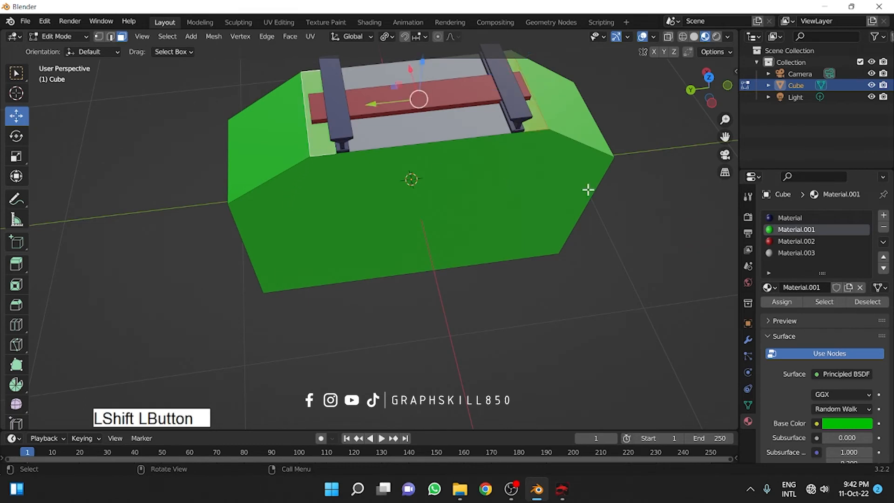
{"action": "left_click", "coordinate": [786, 253]}
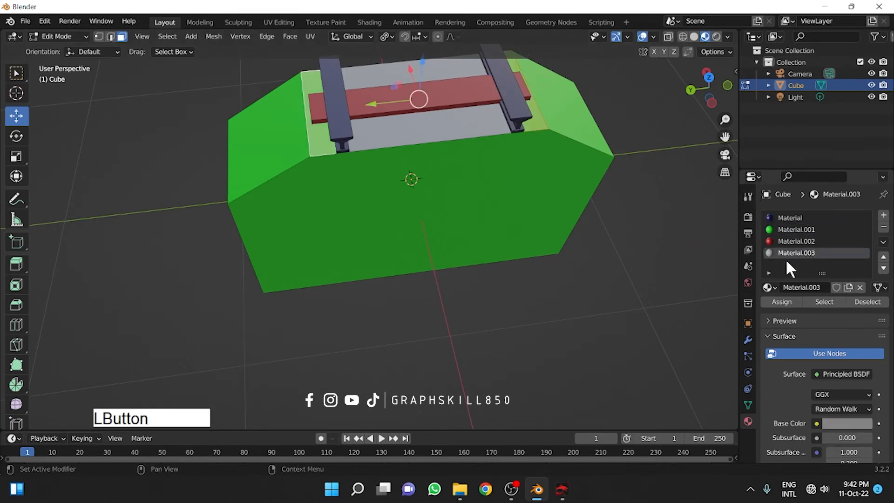
{"action": "left_click", "coordinate": [782, 301]}
- Select the base's bottom face and move it up along Z to make a low embankment, then return to Object Mode
{"action": "key", "text": "alt+a"}
{"action": "middle_click_drag", "start_coordinate": [496, 323], "coordinate": [431, 292]}
{"action": "key", "text": "Tab"}
{"action": "key", "text": "Tab"}
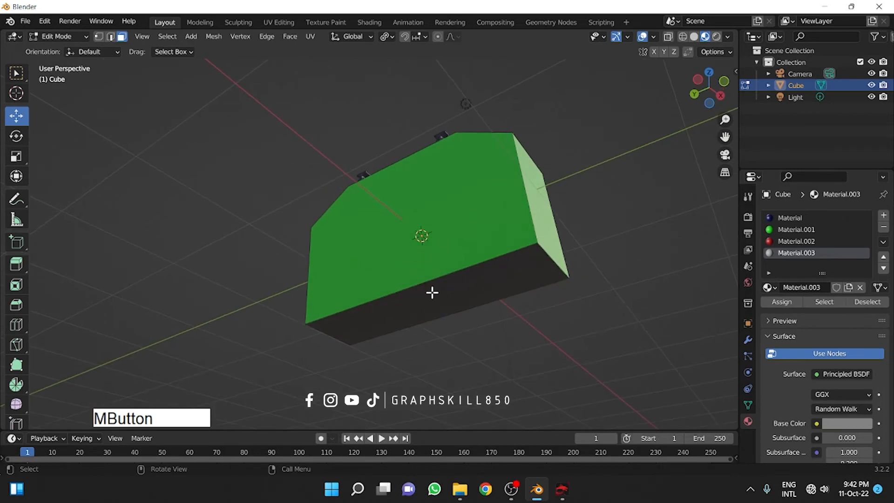
{"action": "left_click", "coordinate": [431, 291]}
{"action": "middle_click_drag", "start_coordinate": [401, 260], "coordinate": [410, 341]}
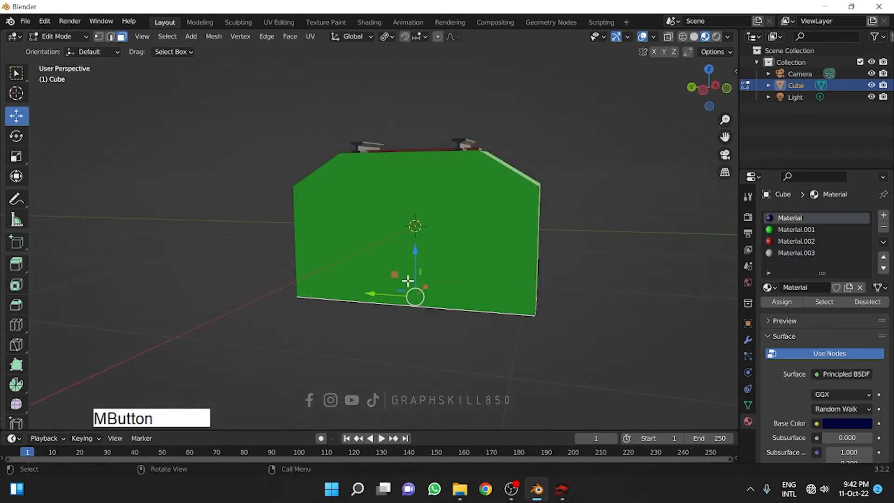
{"action": "left_click_drag", "start_coordinate": [410, 279], "coordinate": [414, 158]}
{"action": "middle_click_drag", "start_coordinate": [450, 242], "coordinate": [423, 226]}
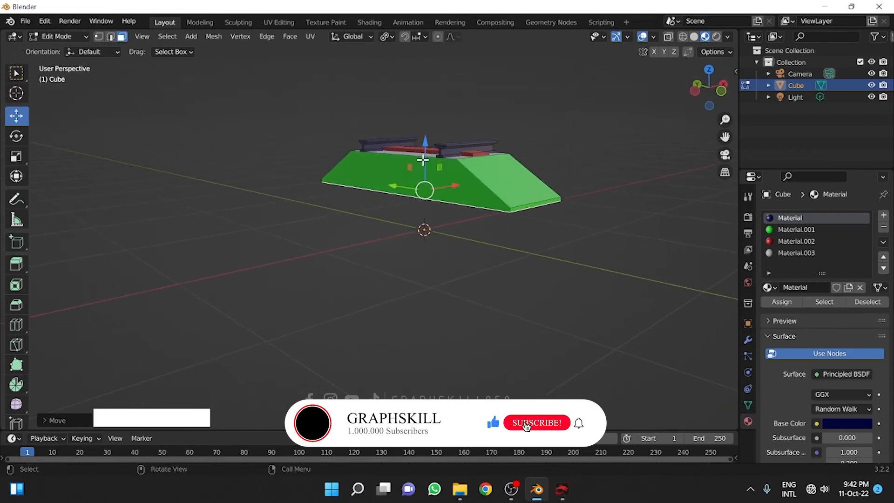
{"action": "left_click_drag", "start_coordinate": [423, 225], "coordinate": [424, 170]}
{"action": "middle_click_drag", "start_coordinate": [383, 284], "coordinate": [385, 326]}
{"action": "key", "text": "Tab"}
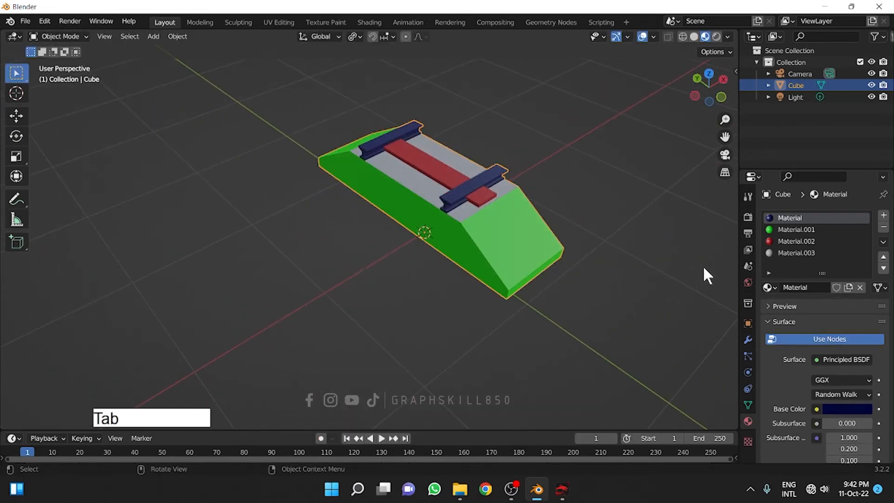
- Add an Array modifier to the track segment
{"action": "left_click", "coordinate": [748, 341]}
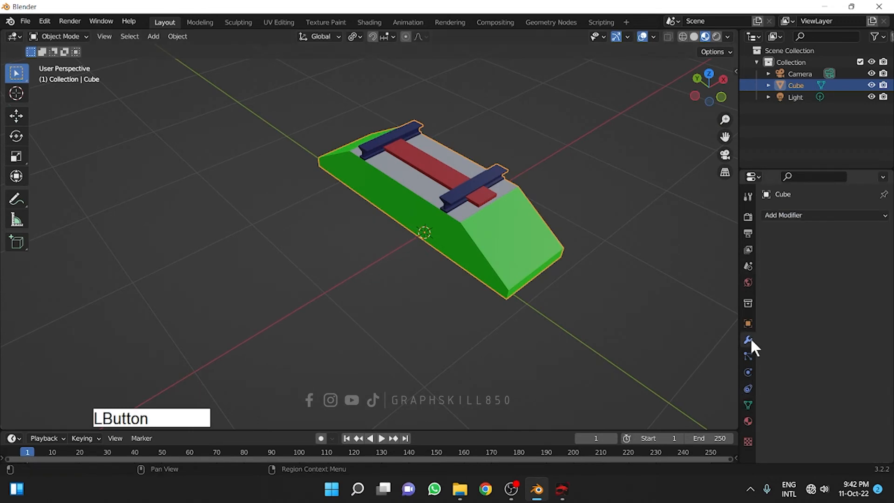
{"action": "left_click", "coordinate": [776, 214]}
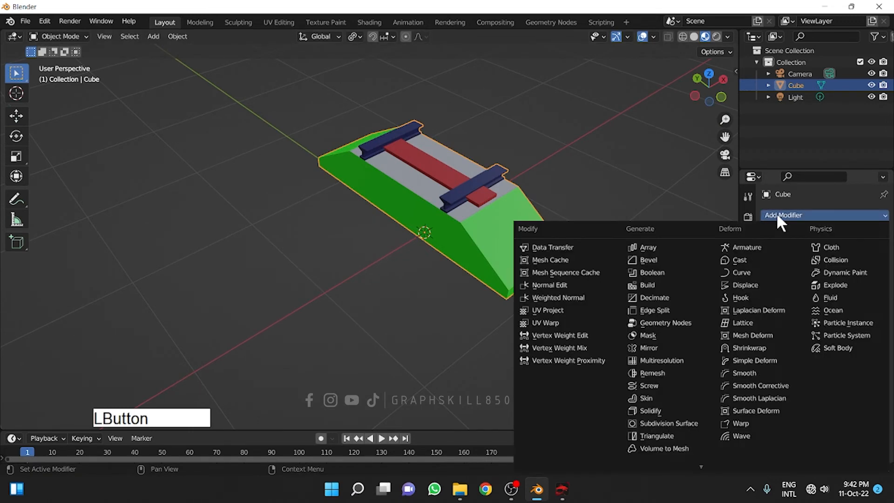
{"action": "left_click", "coordinate": [647, 247]}
{"action": "middle_click_drag", "start_coordinate": [507, 267], "coordinate": [399, 291]}
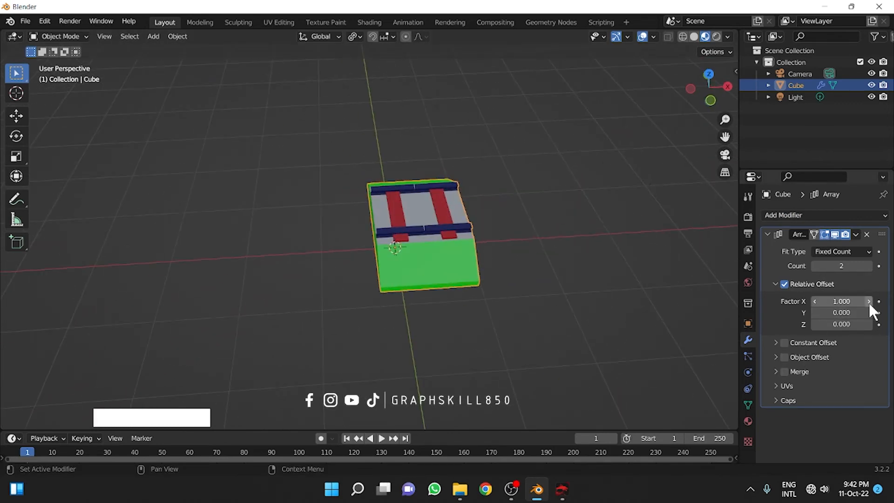
- Raise the Array modifier's count to 15
{"action": "left_click", "coordinate": [868, 265]}
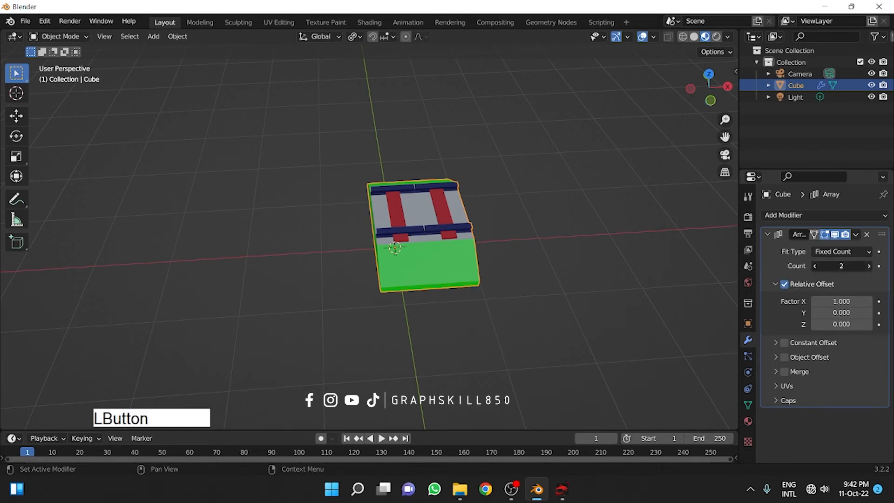
{"action": "left_click", "coordinate": [868, 265]}
{"action": "left_click", "coordinate": [868, 265]}
{"action": "left_click", "coordinate": [868, 265]}
{"action": "left_click", "coordinate": [868, 265]}
{"action": "left_click", "coordinate": [868, 265]}
{"action": "scroll", "coordinate": [298, 288], "scroll_direction": "down", "scroll_amount": 4}
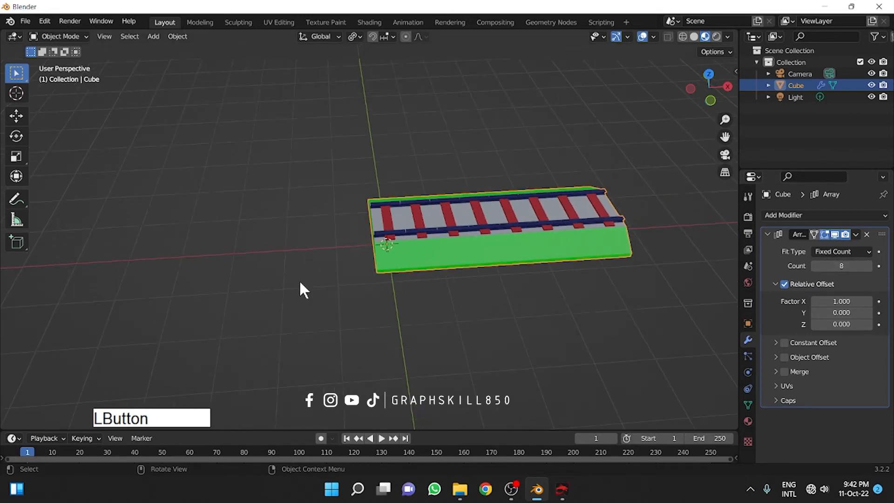
{"action": "left_click", "coordinate": [862, 269]}
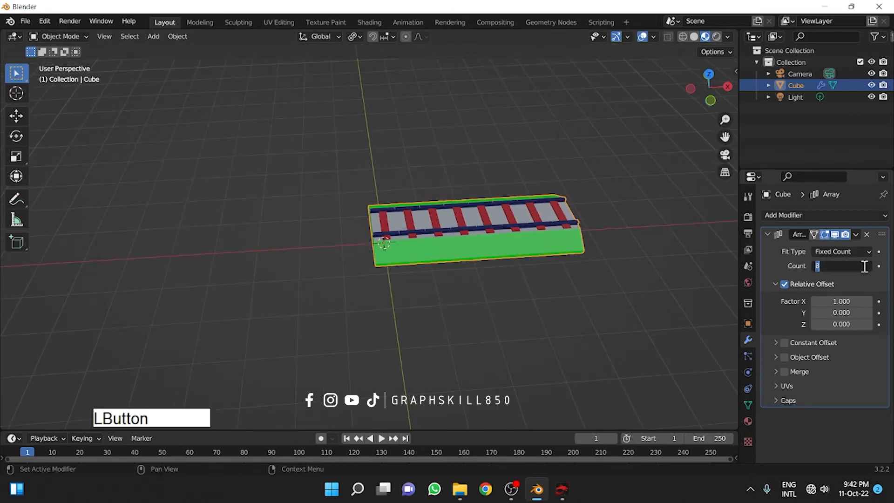
{"action": "left_click_drag", "start_coordinate": [866, 266], "coordinate": [892, 266]}
- Close the gaps between the rail segments by setting the Array's relative offset Factor X to 0.900
{"action": "middle_click_drag", "start_coordinate": [355, 189], "coordinate": [531, 259]}
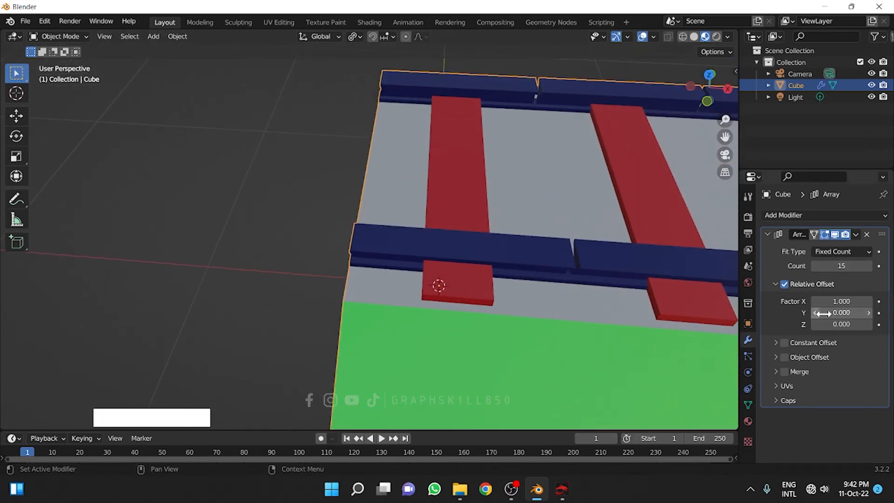
{"action": "left_click", "coordinate": [868, 301]}
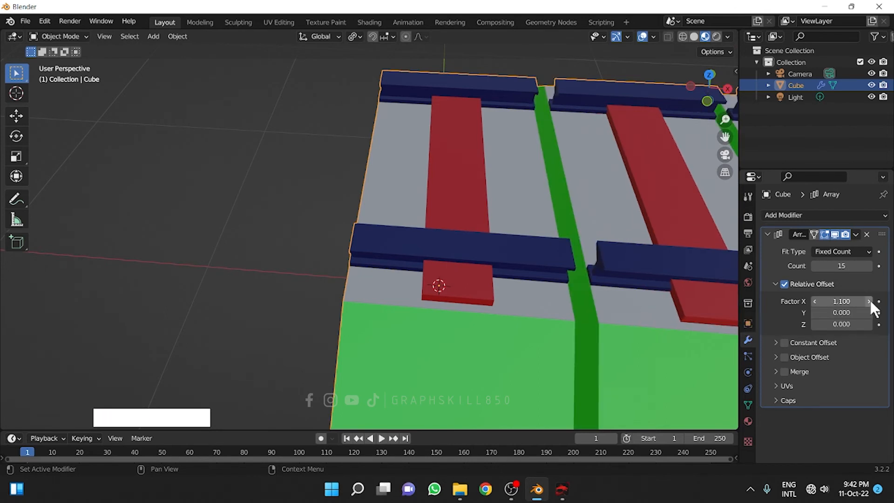
{"action": "left_click", "coordinate": [816, 302]}
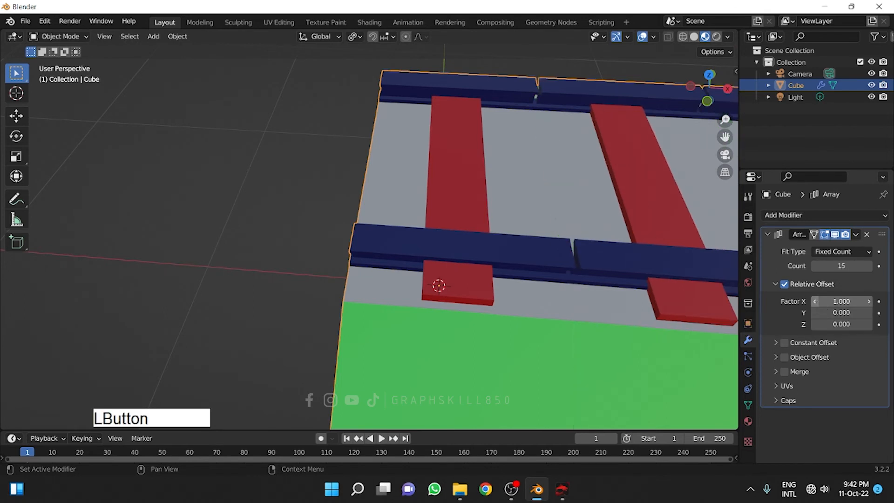
{"action": "left_click", "coordinate": [816, 301]}
{"action": "scroll", "coordinate": [311, 264], "scroll_direction": "down", "scroll_amount": 5}
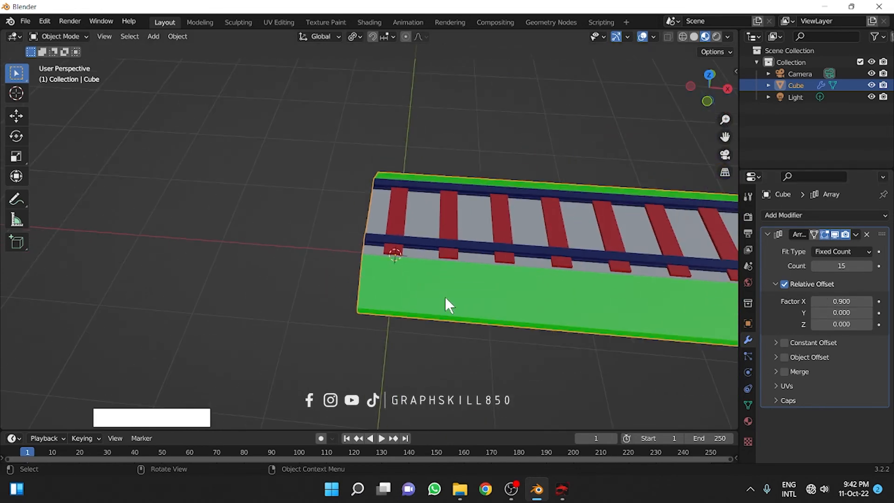
- Lengthen the track by raising the Array count to 29
{"action": "middle_click_drag", "start_coordinate": [445, 297], "coordinate": [406, 208]}
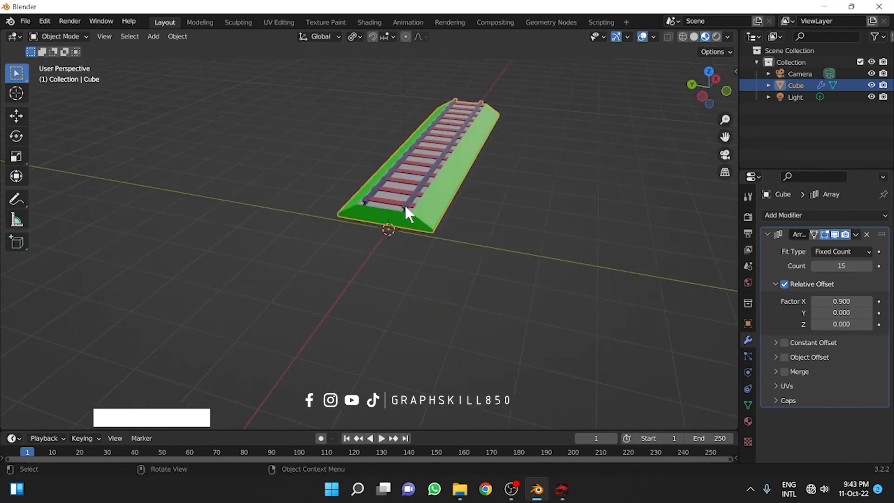
{"action": "left_click", "coordinate": [868, 265]}
{"action": "left_click", "coordinate": [867, 265]}
{"action": "left_click", "coordinate": [867, 265]}
{"action": "left_click", "coordinate": [868, 266]}
{"action": "left_click", "coordinate": [867, 265]}
{"action": "left_click", "coordinate": [867, 265]}
{"action": "left_click", "coordinate": [867, 265]}
{"action": "left_click", "coordinate": [867, 265]}
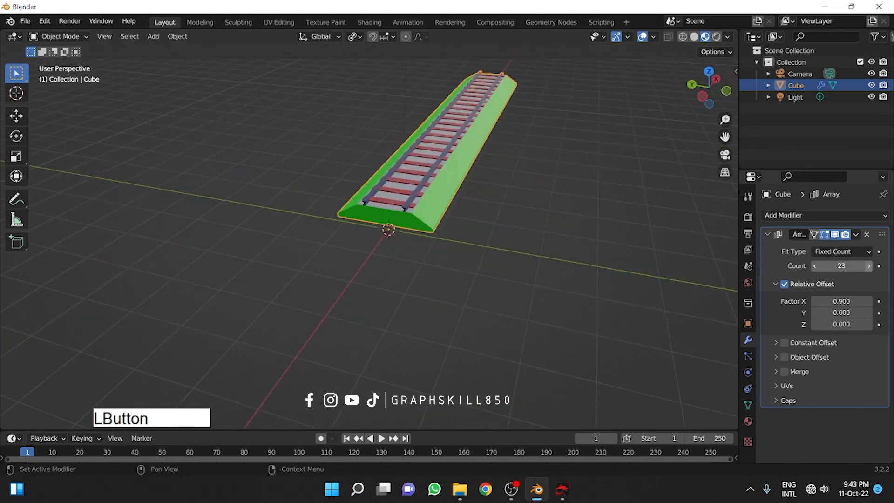
{"action": "left_click", "coordinate": [868, 266]}
{"action": "left_click", "coordinate": [868, 266]}
{"action": "left_click", "coordinate": [868, 266]}
{"action": "left_click", "coordinate": [869, 266]}
{"action": "left_click", "coordinate": [868, 266]}
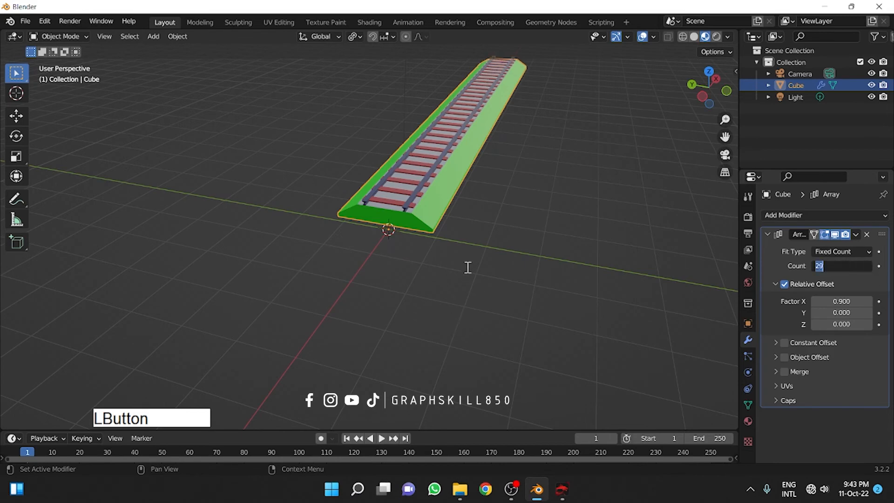
{"action": "middle_click", "coordinate": [341, 293]}
{"action": "middle_click_drag", "start_coordinate": [557, 277], "coordinate": [310, 328]}
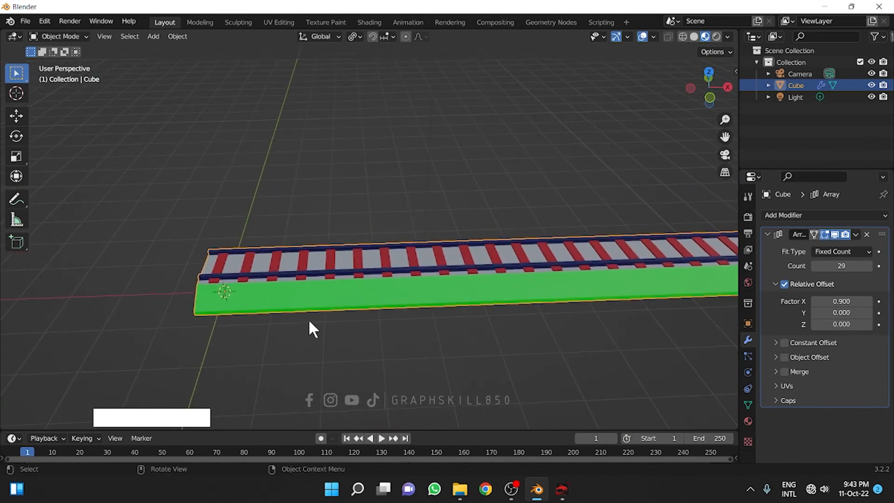
{"action": "middle_click_drag", "start_coordinate": [269, 349], "coordinate": [512, 279]}
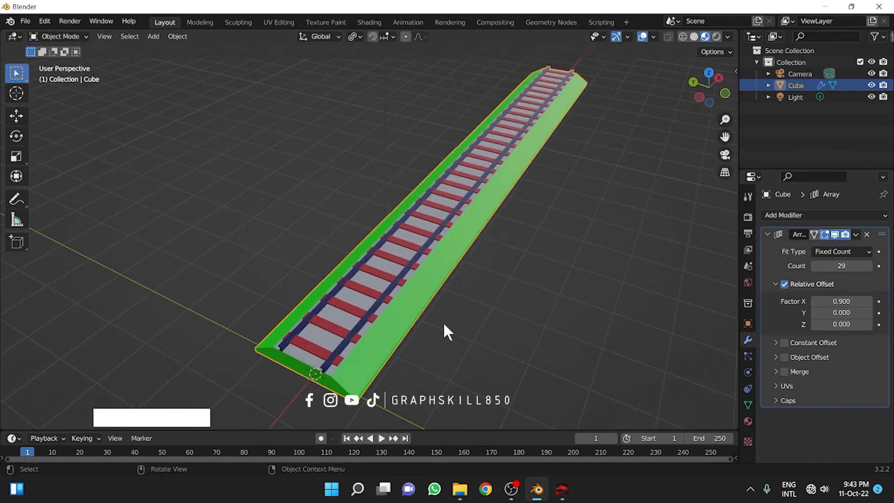
- Save the file as RAILWAY TRACK.blend in the FOOTBALL GROUND folder
{"action": "key", "text": "ctrl+s"}
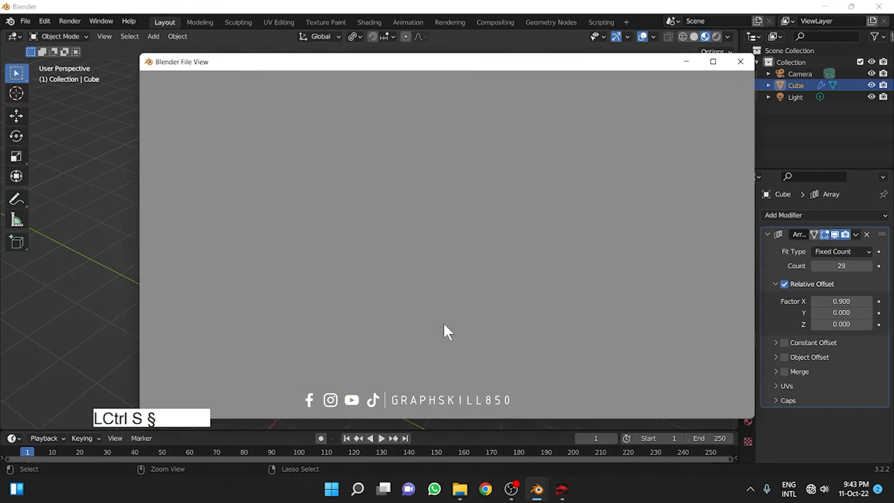
{"action": "left_click", "coordinate": [356, 407]}
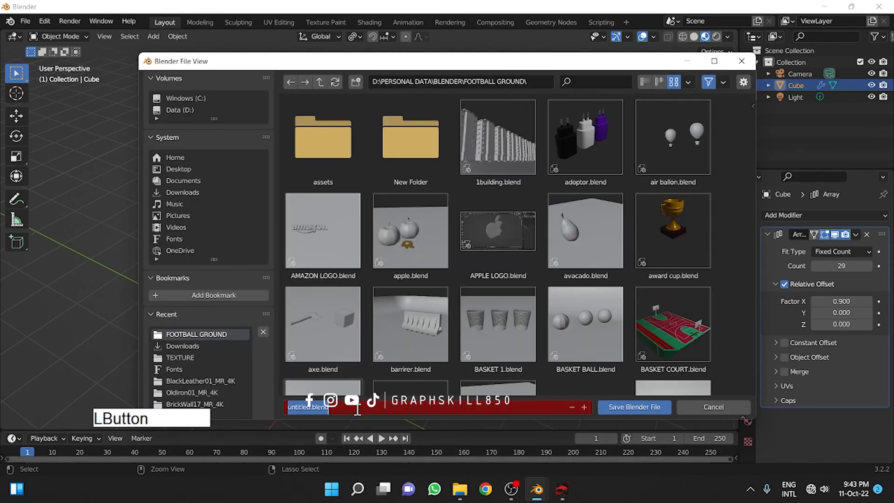
{"action": "type", "text": "RAIL"}
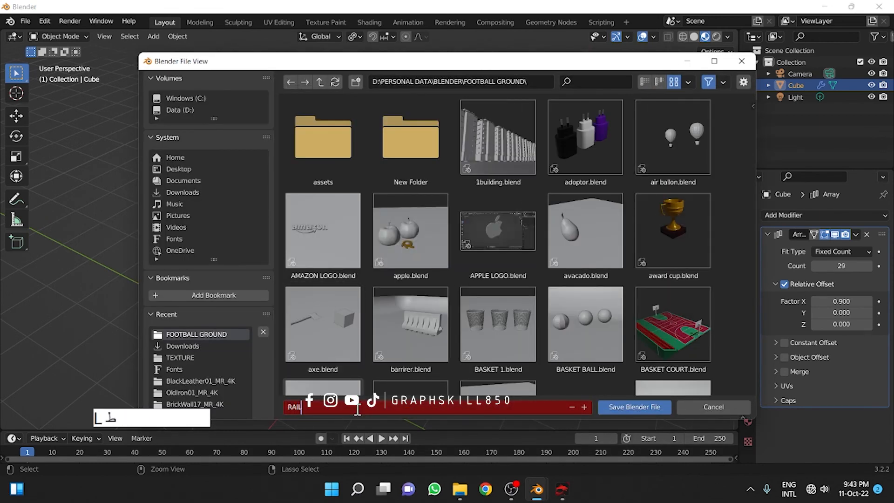
{"action": "type", "text": "WAYI"}
{"action": "key", "text": "BackSpace"}
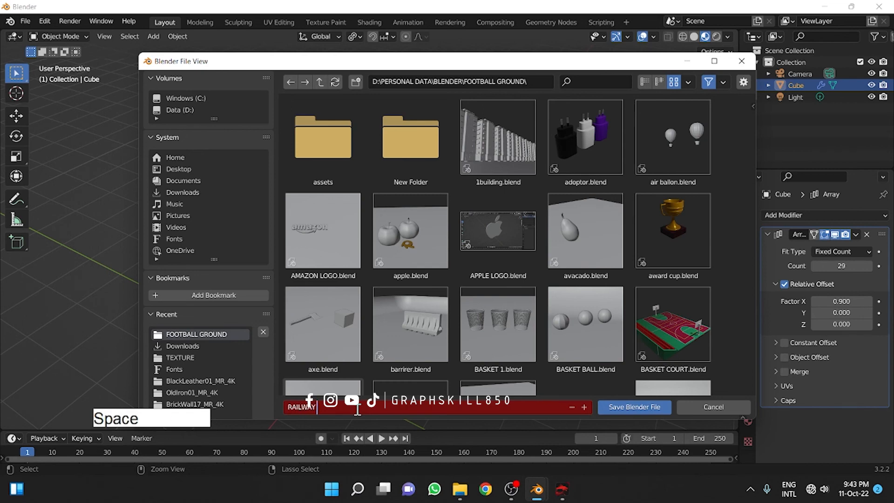
{"action": "type", "text": "TRACK"}
{"action": "key", "text": "Return"}
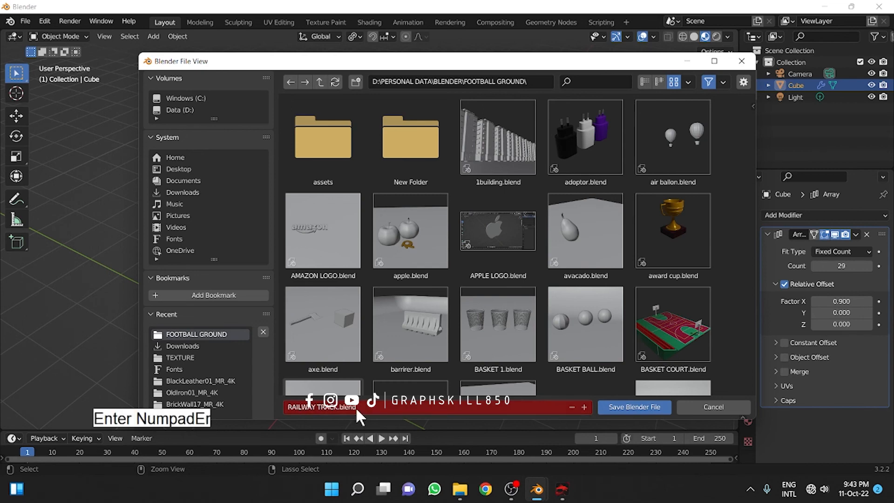
{"action": "left_click", "coordinate": [632, 407]}
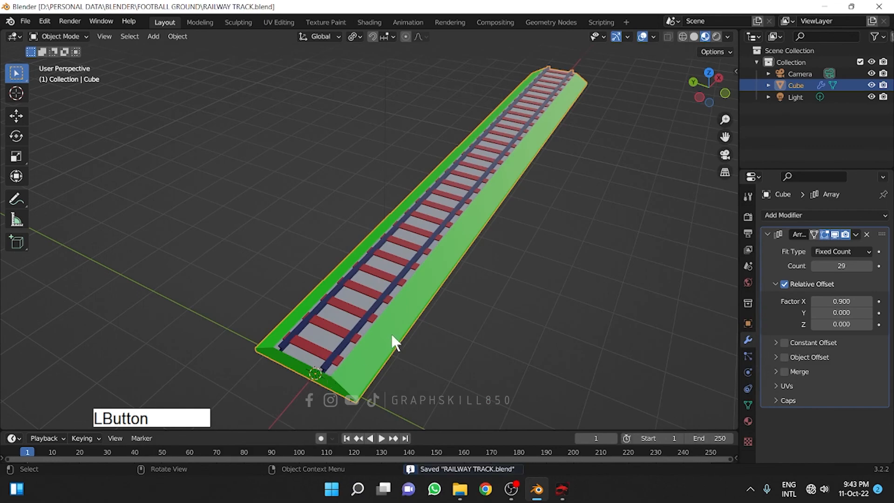
{"action": "middle_click_drag", "start_coordinate": [393, 343], "coordinate": [372, 304]}
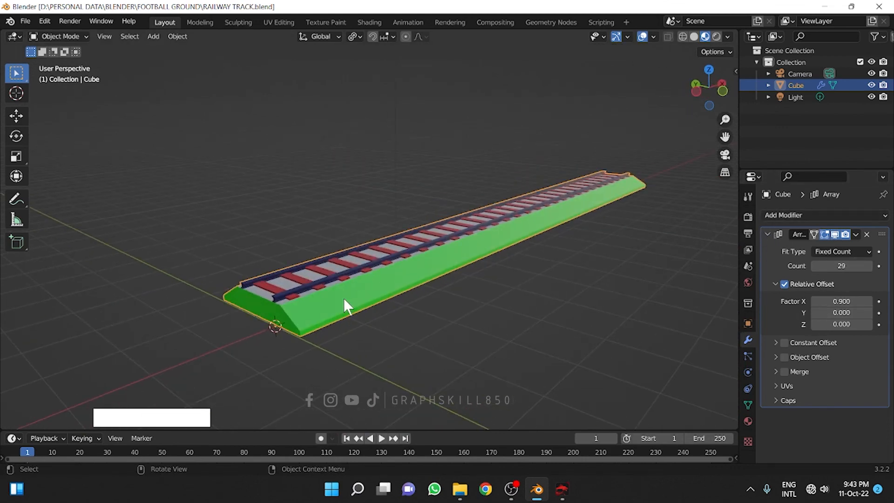
{"action": "middle_click_drag", "start_coordinate": [343, 298], "coordinate": [379, 309]}
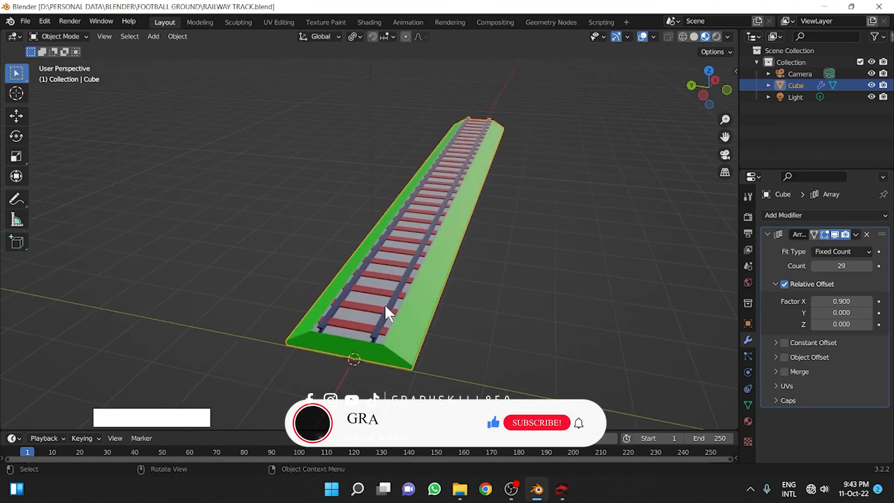